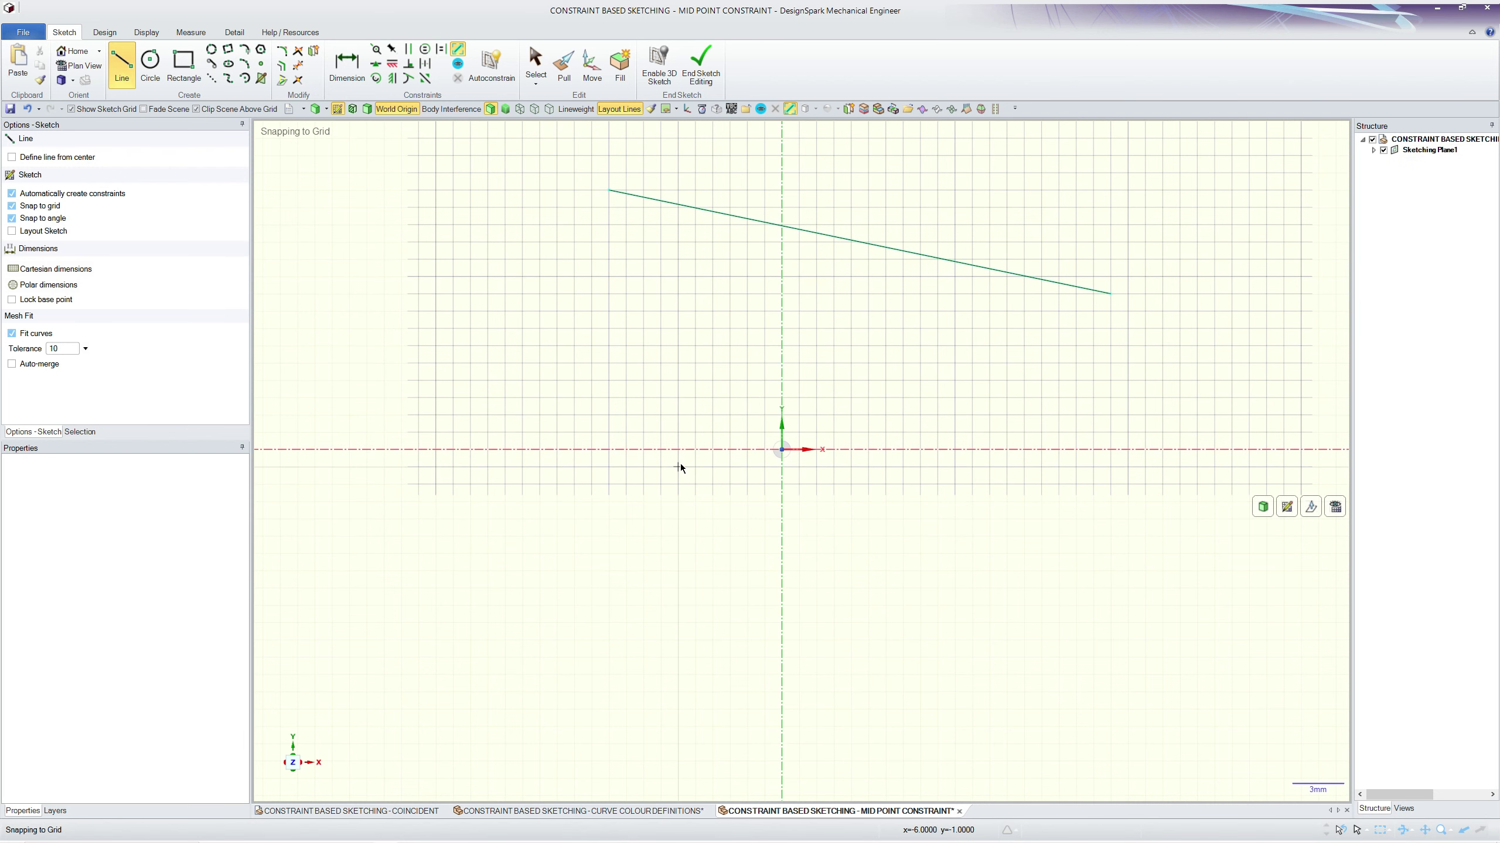
- Draw a rising line below and left of the existing sloping line, ending at about x -4, y 10.5
click(122, 59)
click(454, 362)
click(717, 267)
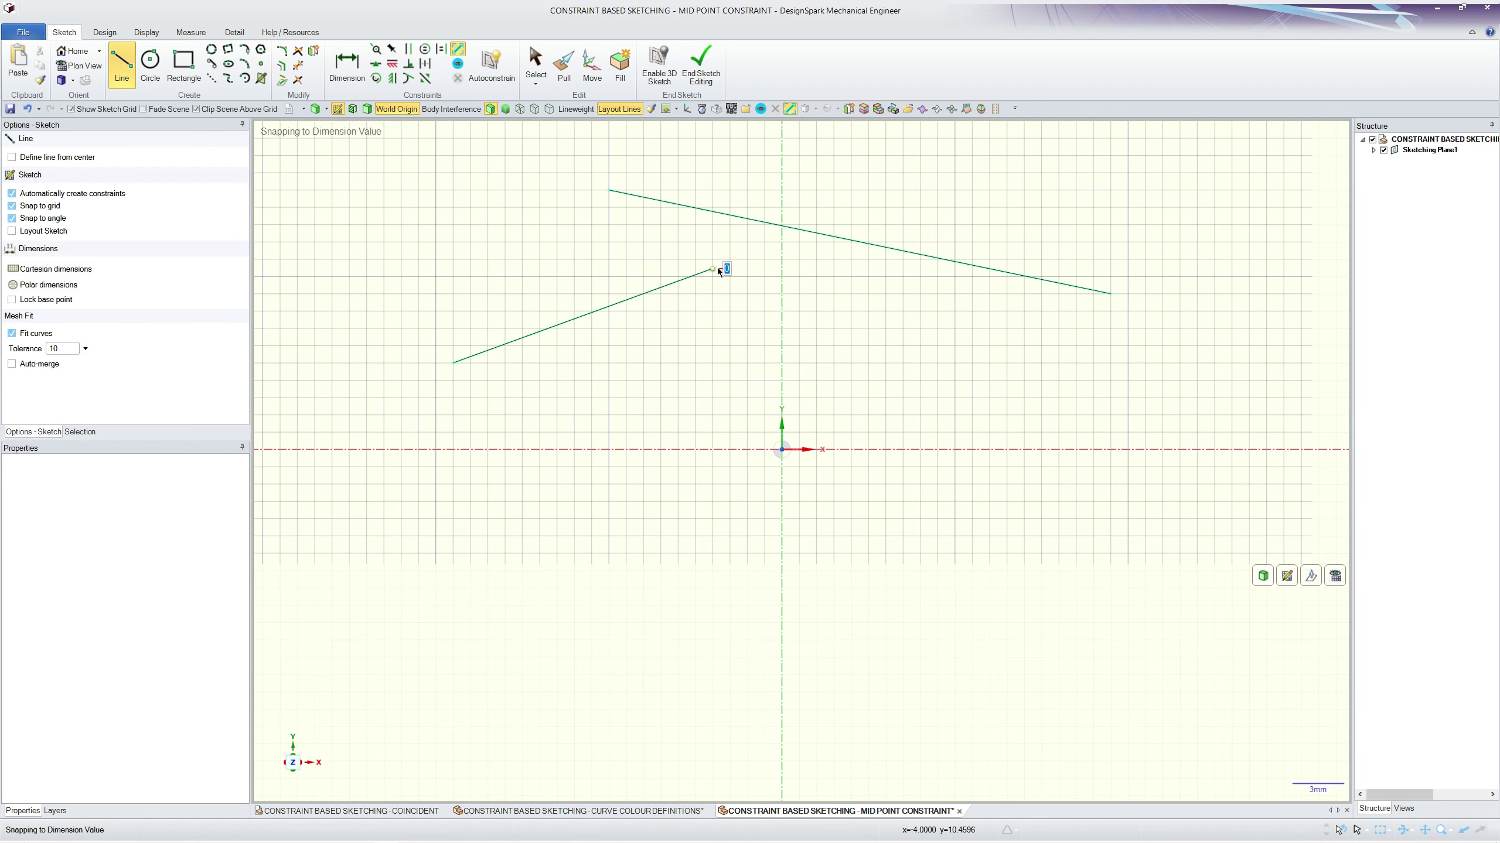
key(Escape)
- Apply a midpoint constraint between the long line's upper-left endpoint and the shorter rising line
click(376, 65)
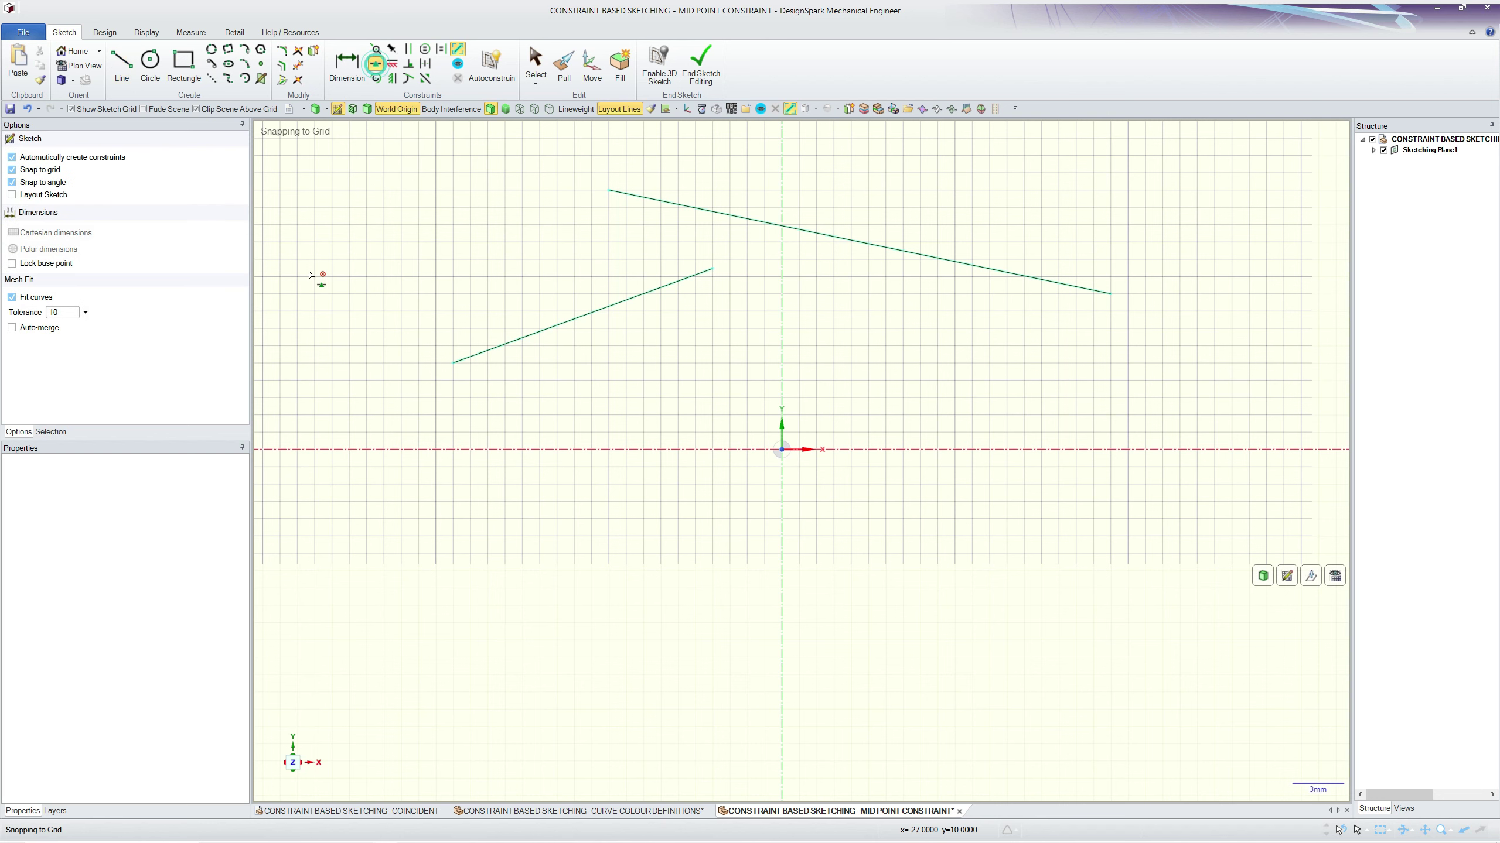
click(609, 191)
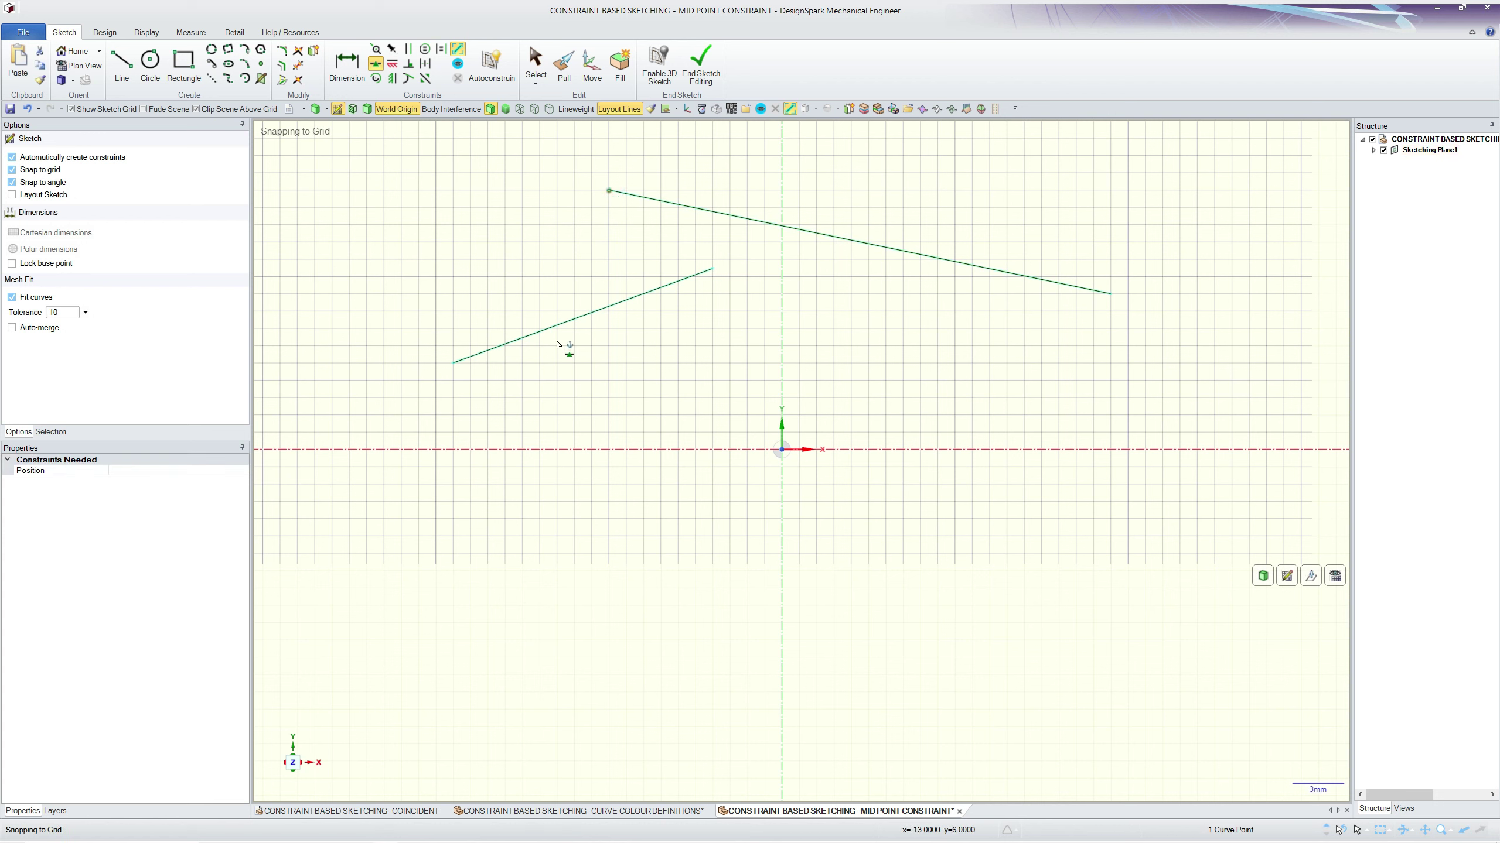
click(584, 318)
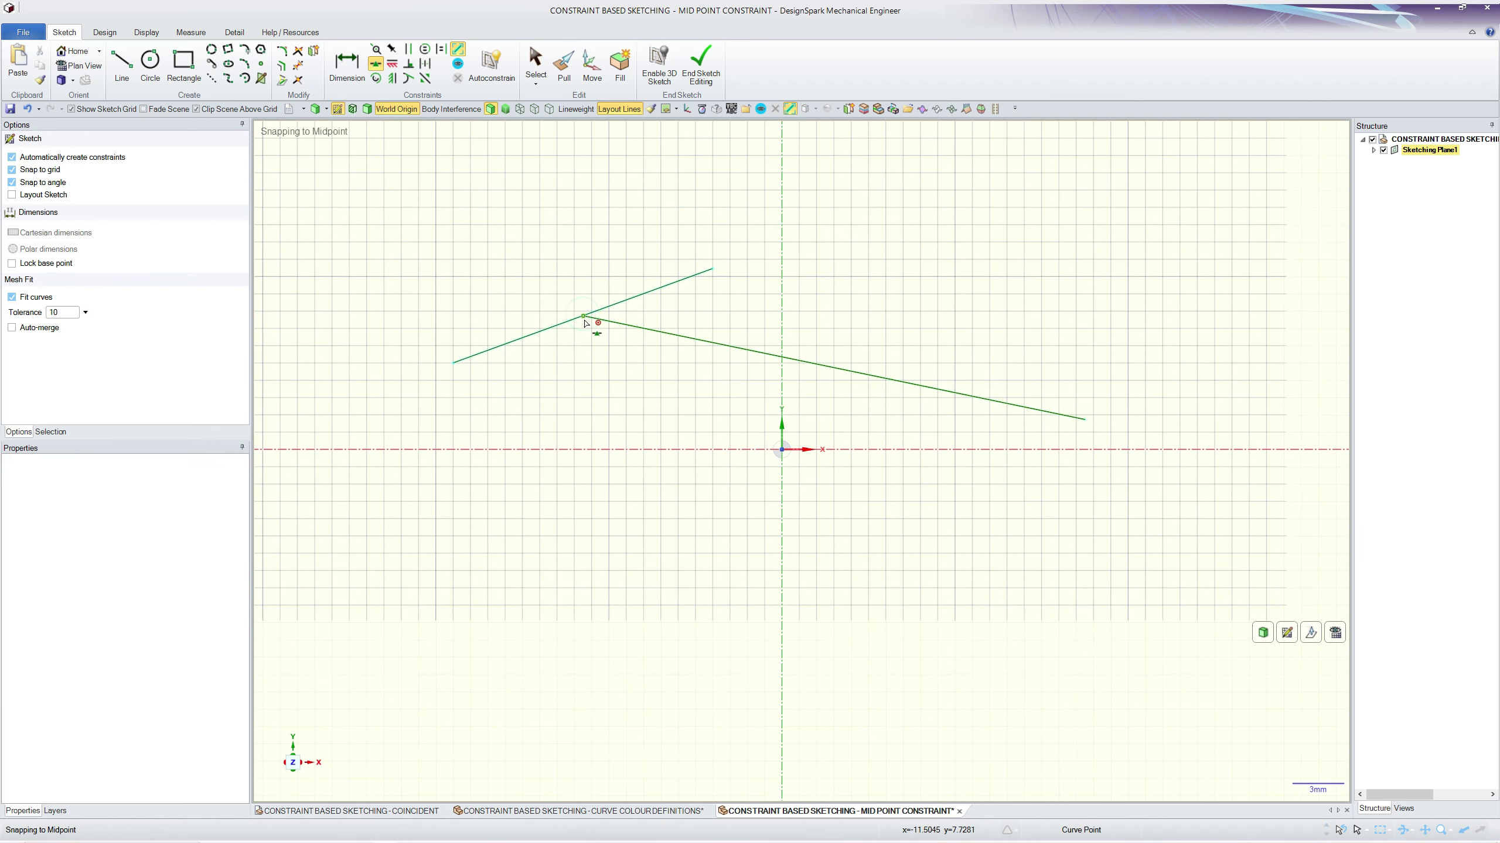
key(Escape)
key(Escape)
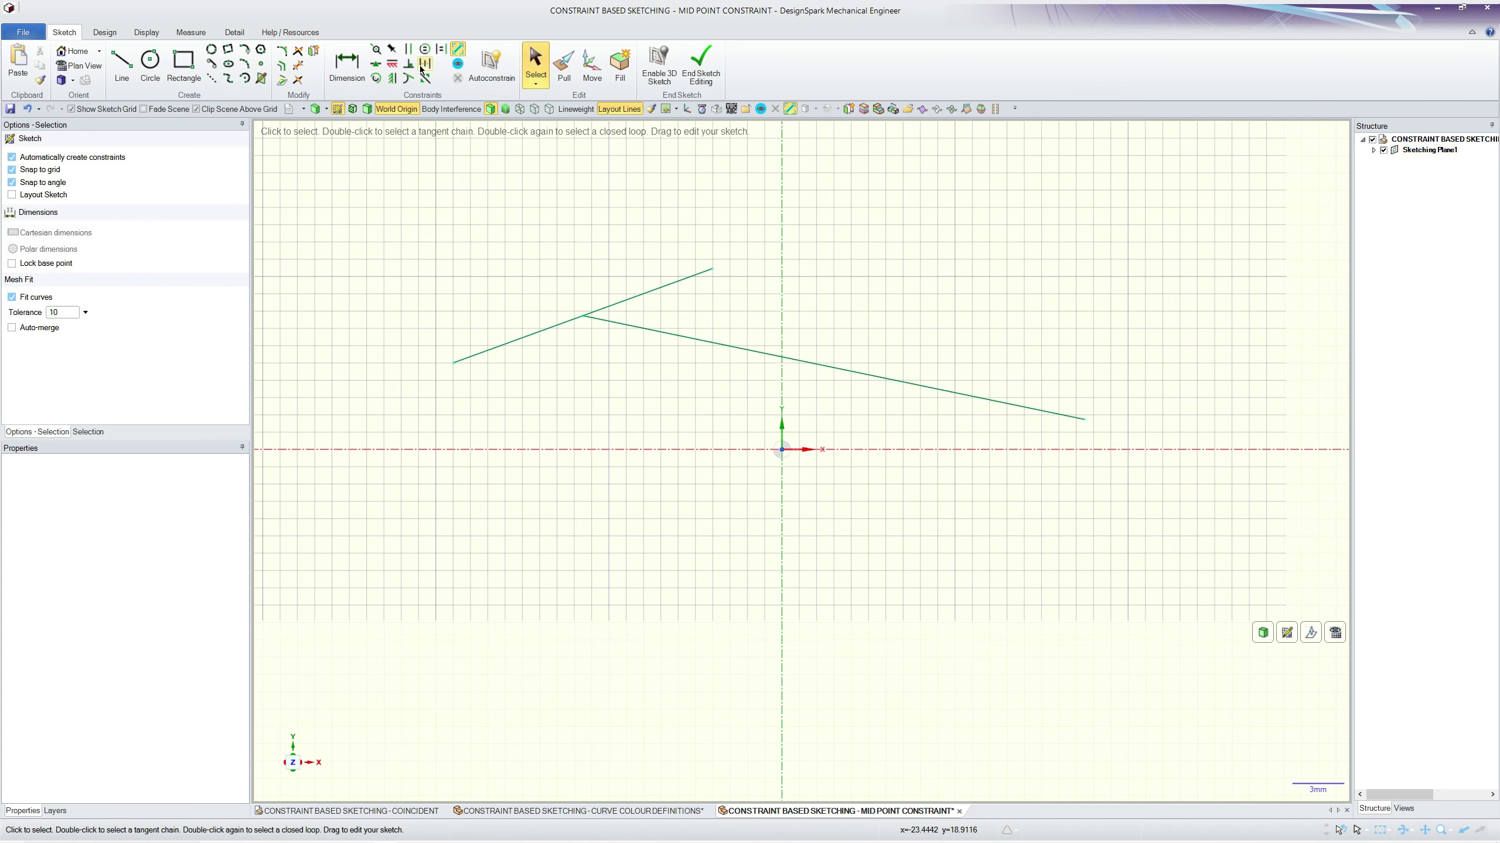
- Display the sketch constraints and reposition a free end of each line to test the midpoint constraint
click(459, 63)
mouse_move(591, 338)
drag(1085, 420, 717, 576)
drag(713, 269, 782, 310)
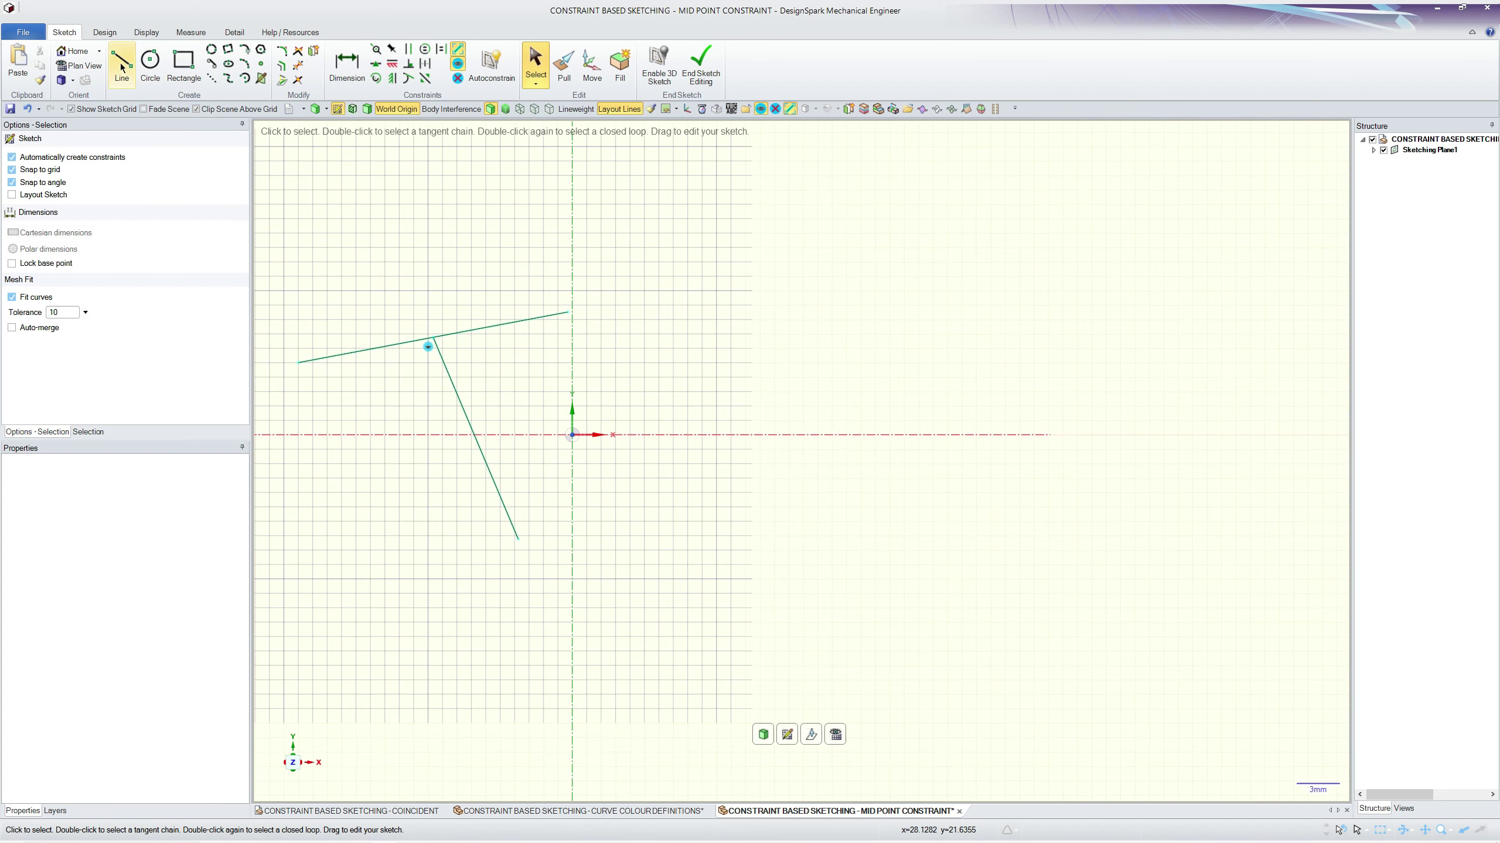
- Draw two separate lines to the right of the constrained pair, one rising and one descending beneath it
click(122, 66)
click(832, 290)
click(1151, 189)
key(Escape)
mouse_move(1033, 321)
mouse_down()
mouse_move(1272, 477)
mouse_move(1289, 519)
mouse_move(1287, 506)
mouse_up()
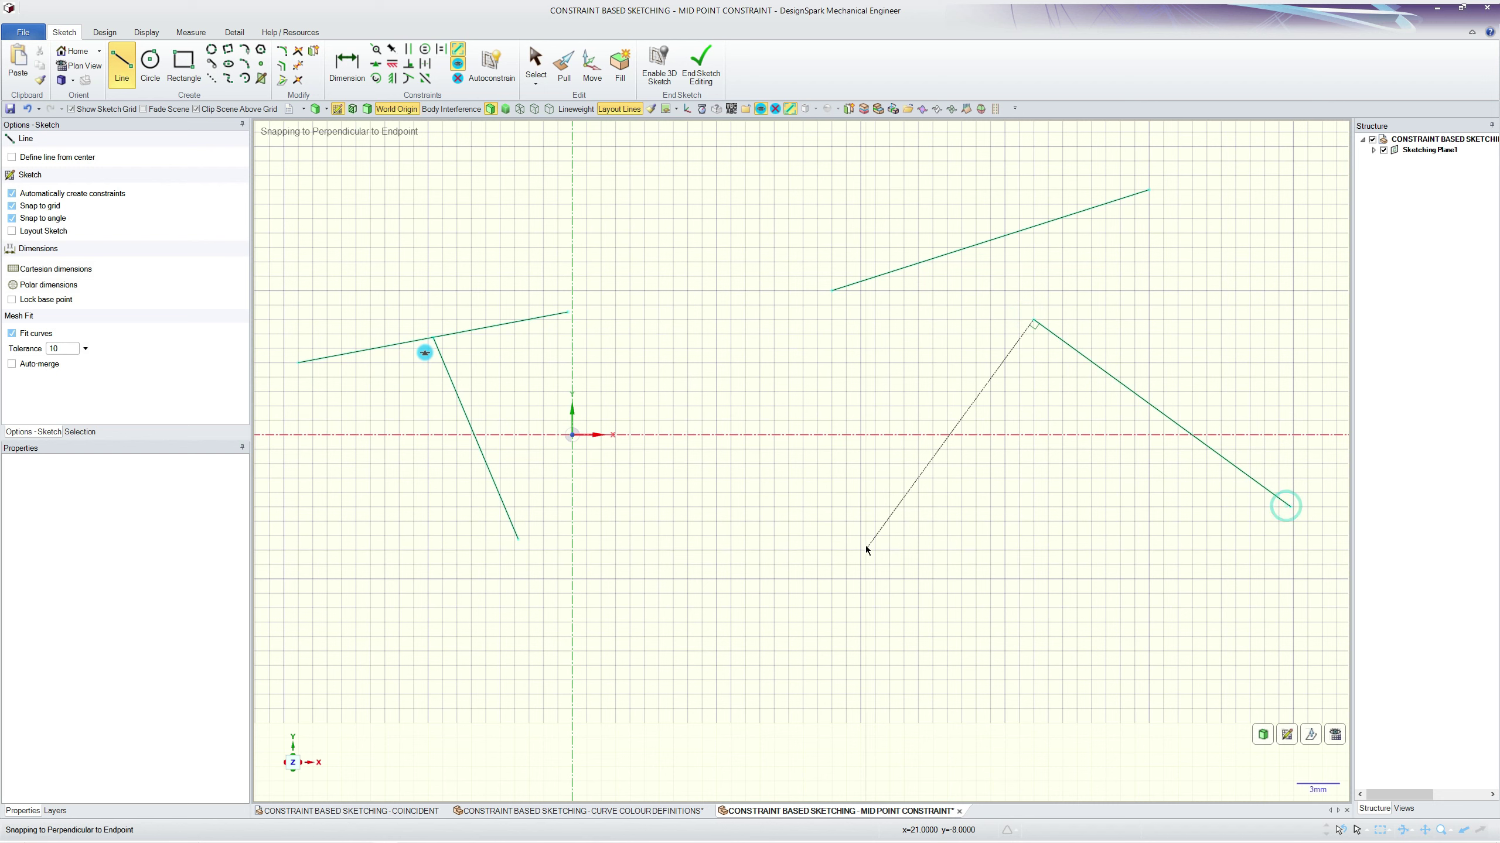
- Apply a midpoint constraint between the new rising line and the upper endpoint of the descending line
click(376, 65)
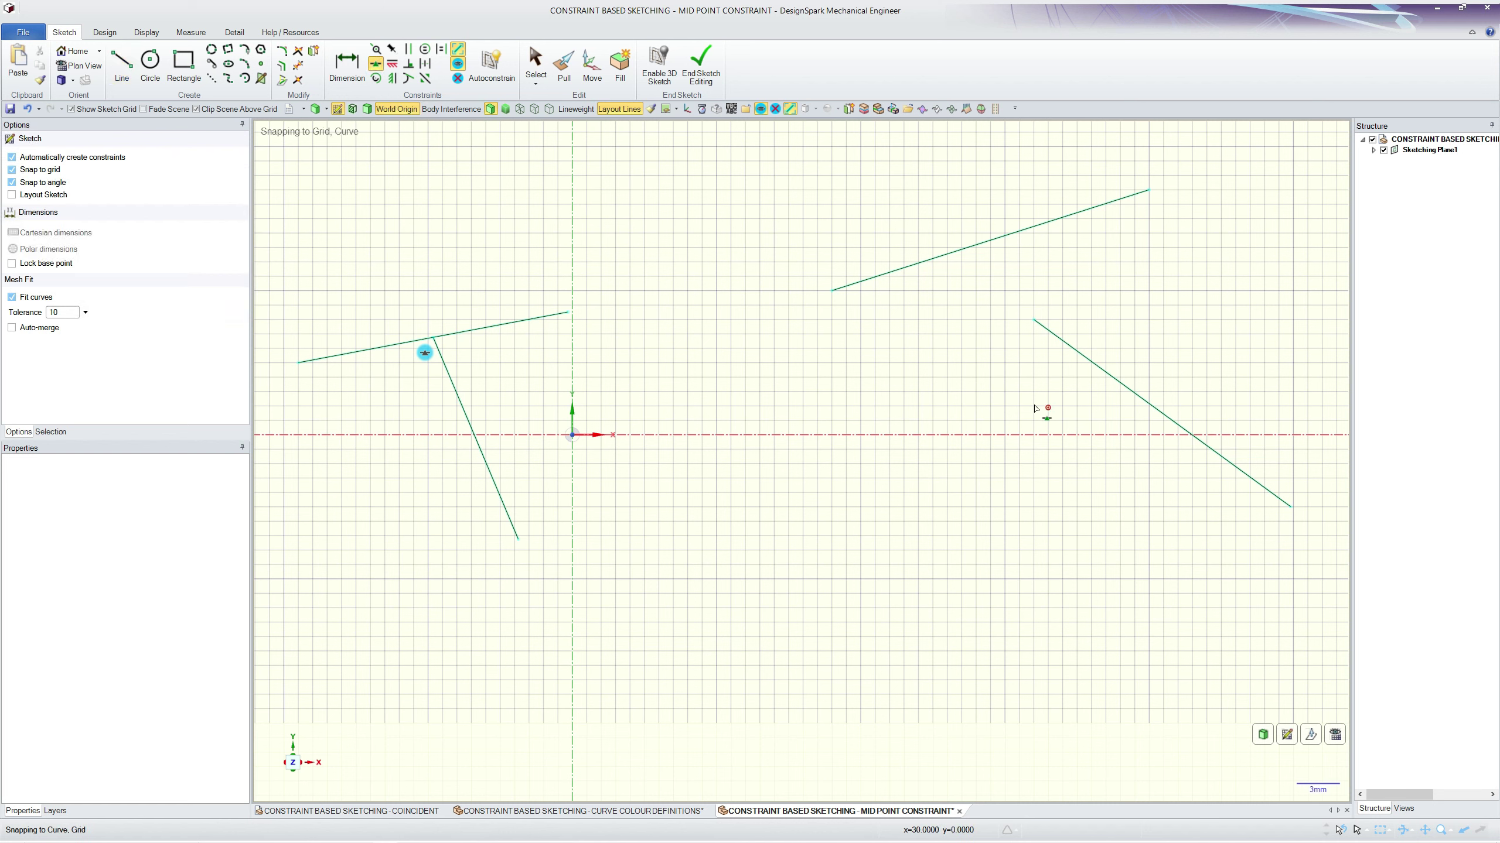
click(996, 246)
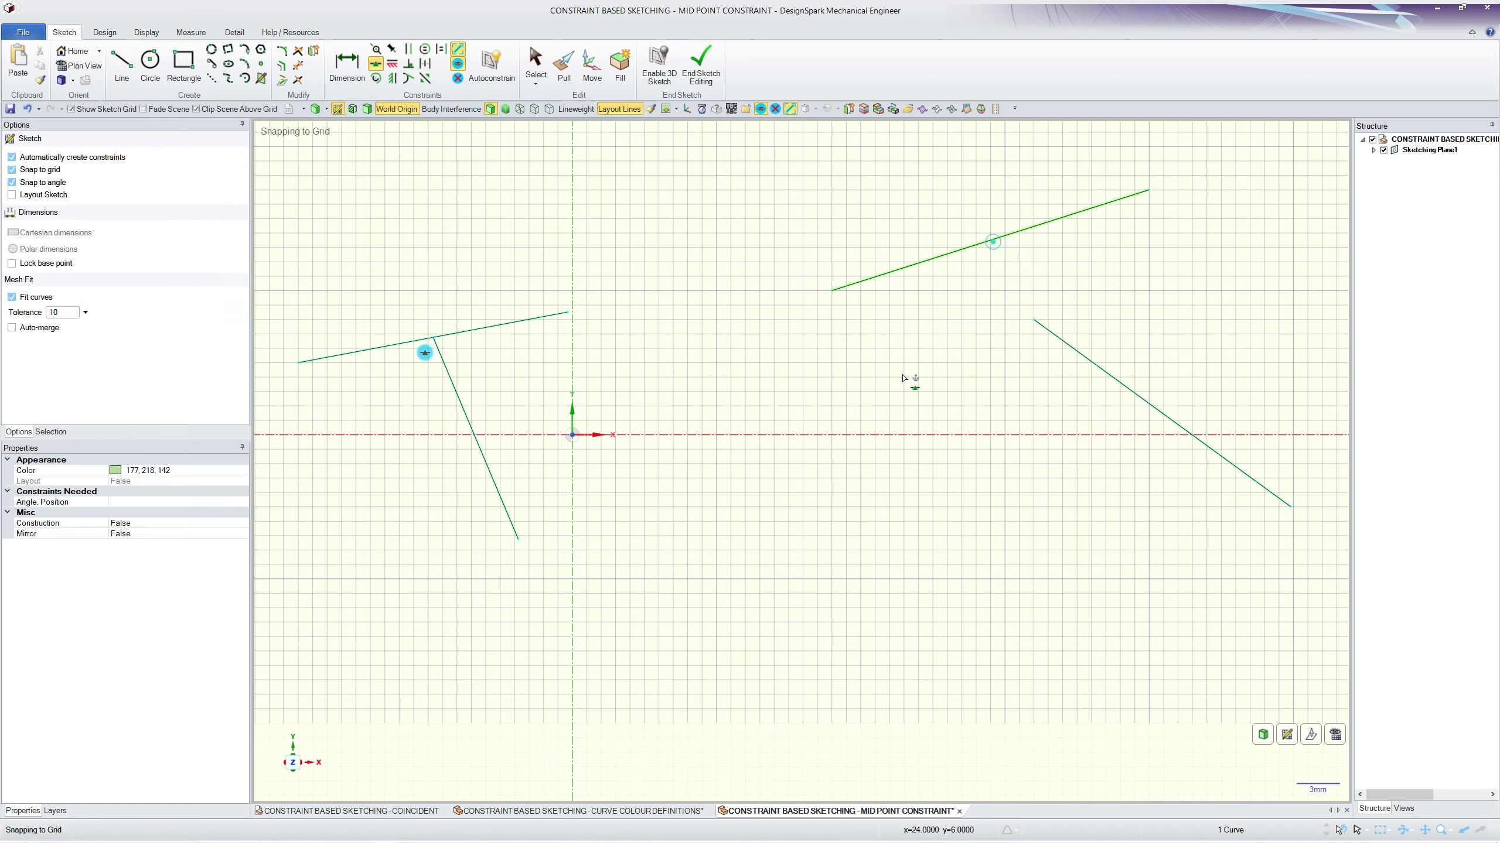
click(1034, 322)
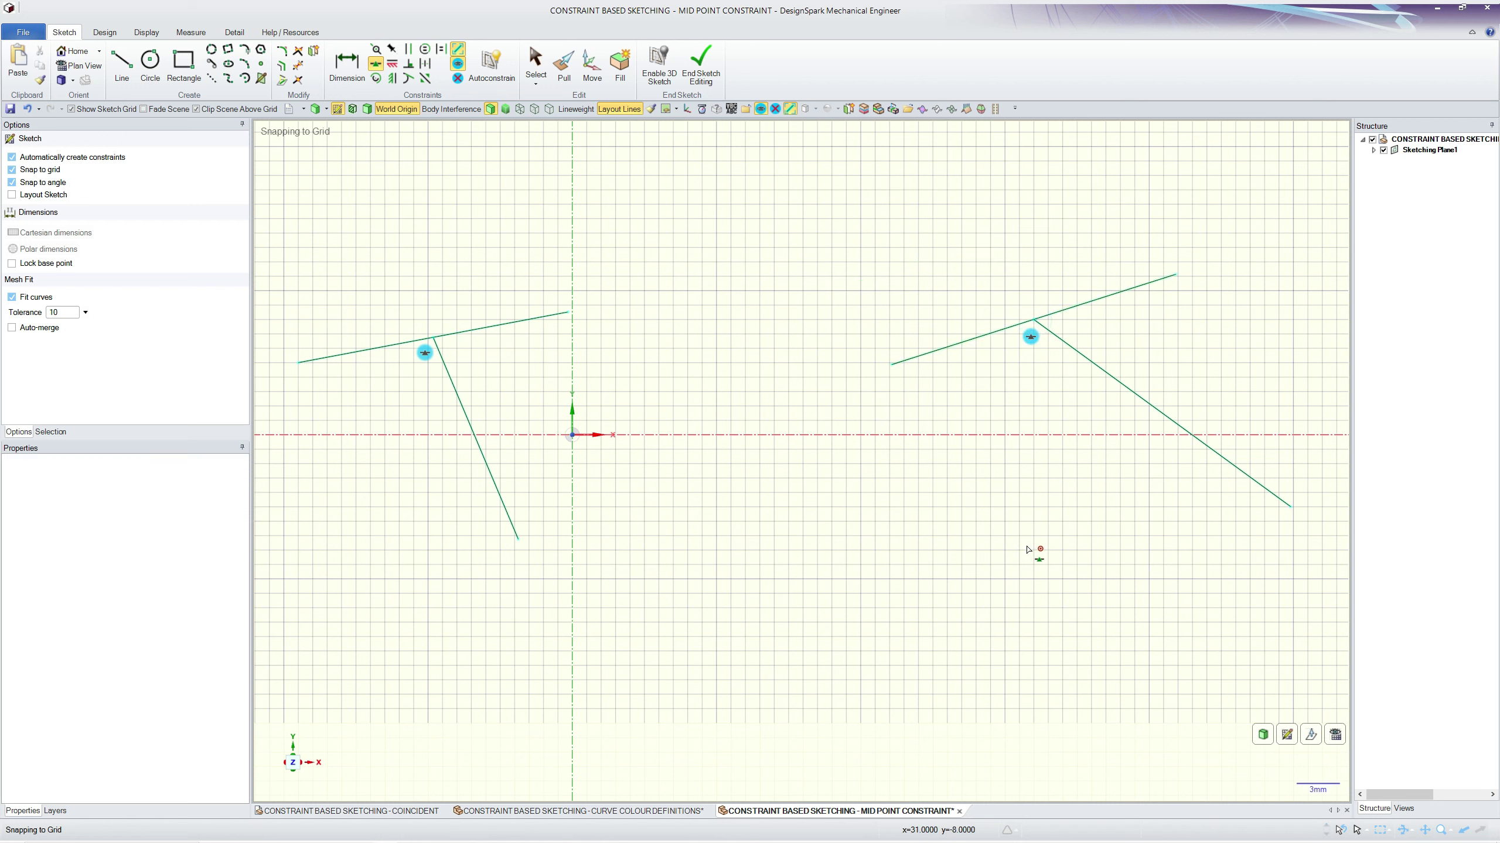
key(Escape)
- Test the new midpoint constraint by shifting the right-hand line pair and repositioning its free ends, and undo the last change
drag(1097, 509, 949, 251)
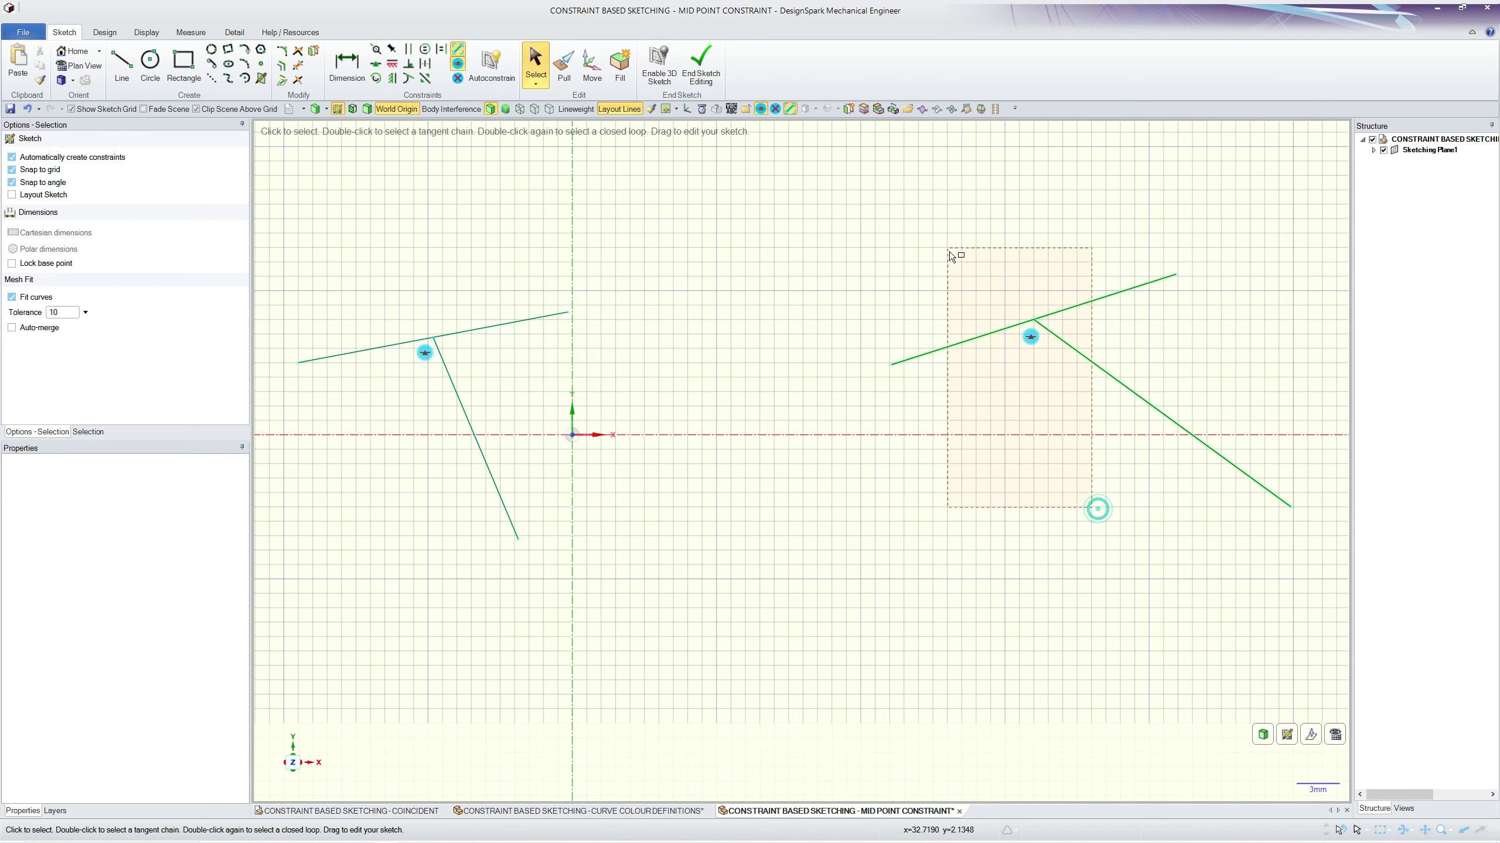
drag(1053, 334, 954, 334)
click(924, 541)
drag(801, 320, 854, 377)
mouse_move(1204, 464)
mouse_down()
mouse_move(1118, 522)
mouse_move(1028, 211)
mouse_move(1225, 519)
mouse_move(1065, 371)
mouse_move(1190, 332)
mouse_move(991, 211)
mouse_move(860, 235)
mouse_move(804, 215)
mouse_move(824, 206)
mouse_up()
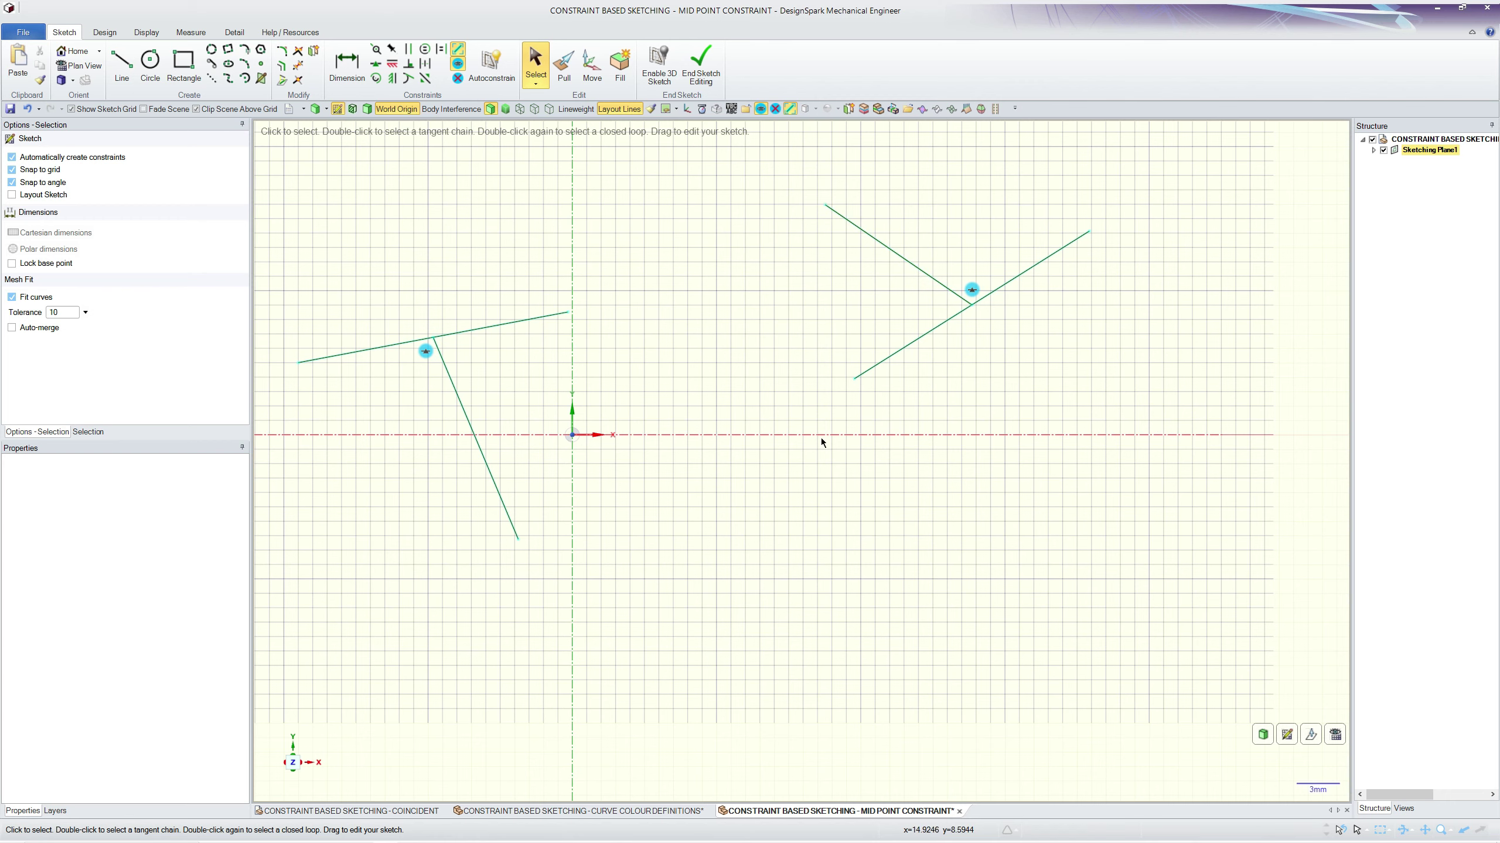
scroll(1020, 585, down, 1)
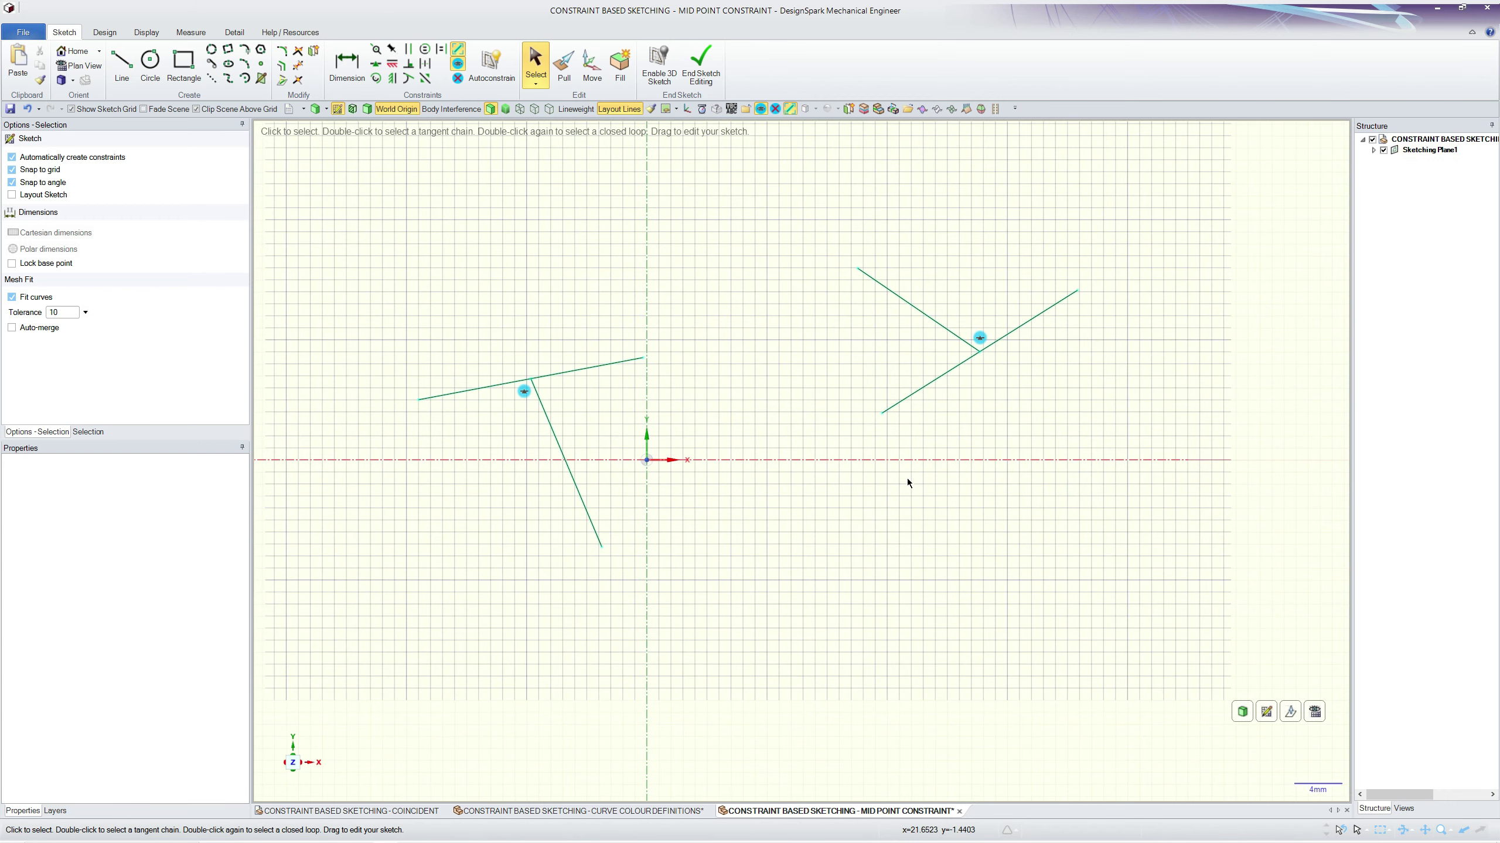
key(ctrl+z)
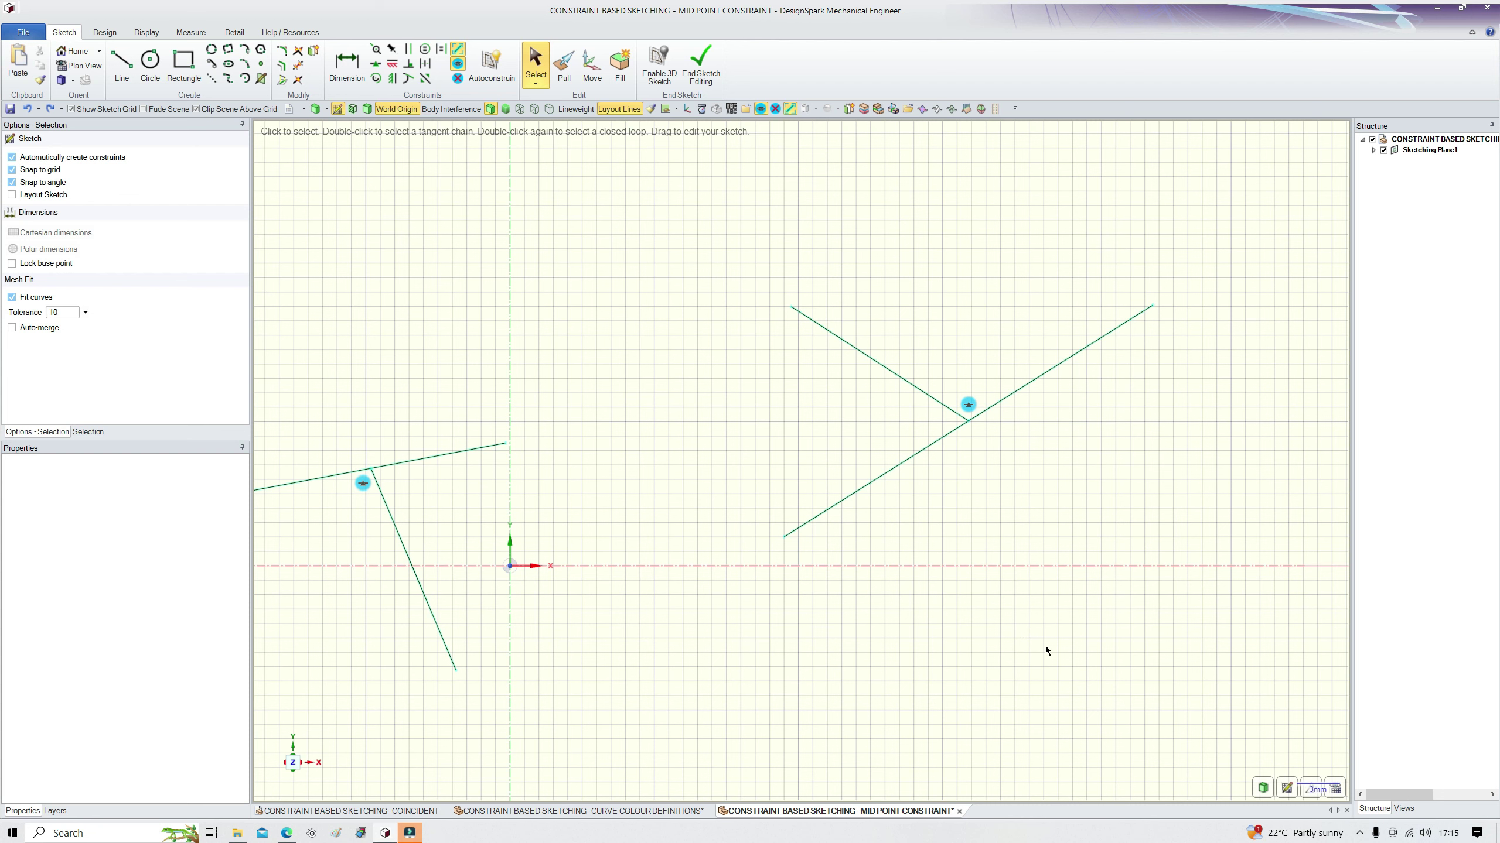
- Using Move, align the handle with the right-hand pair's longer line and rotate both lines until it is parallel to the Y axis
key(m)
drag(1039, 489, 952, 399)
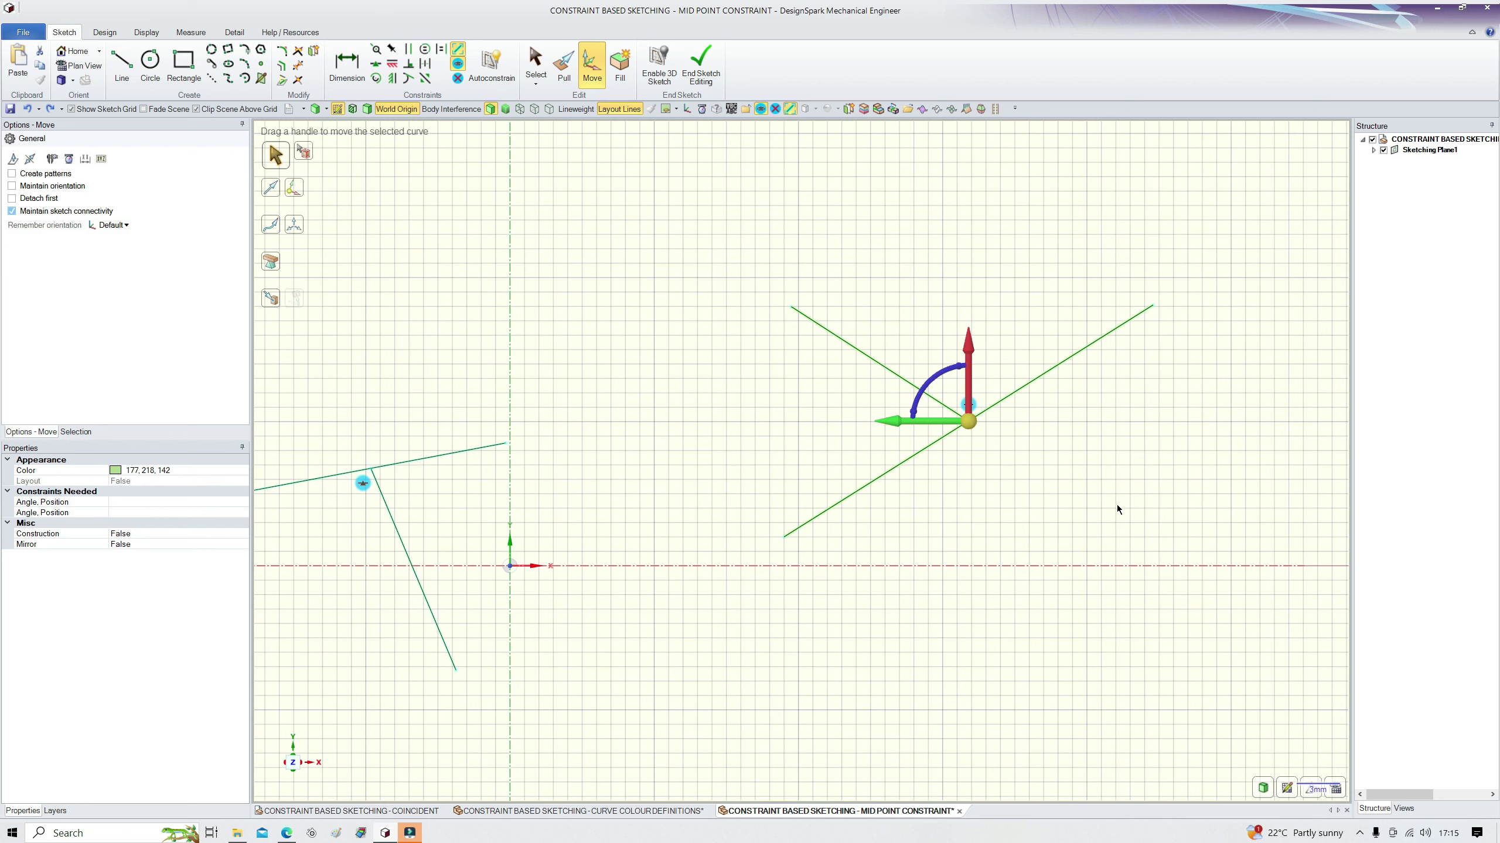
key(Tab)
click(1093, 343)
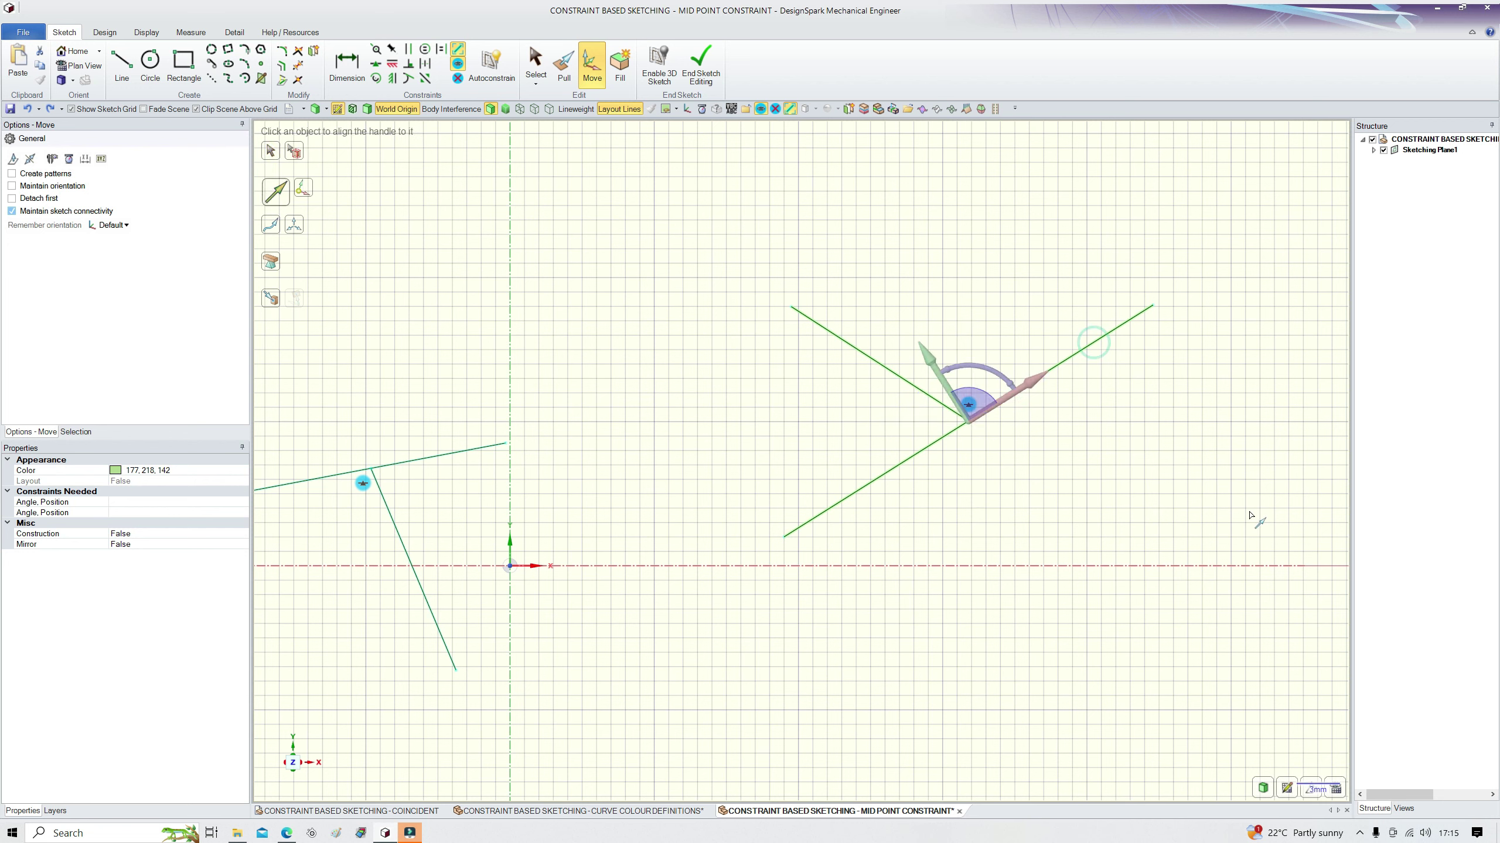
key(alt)
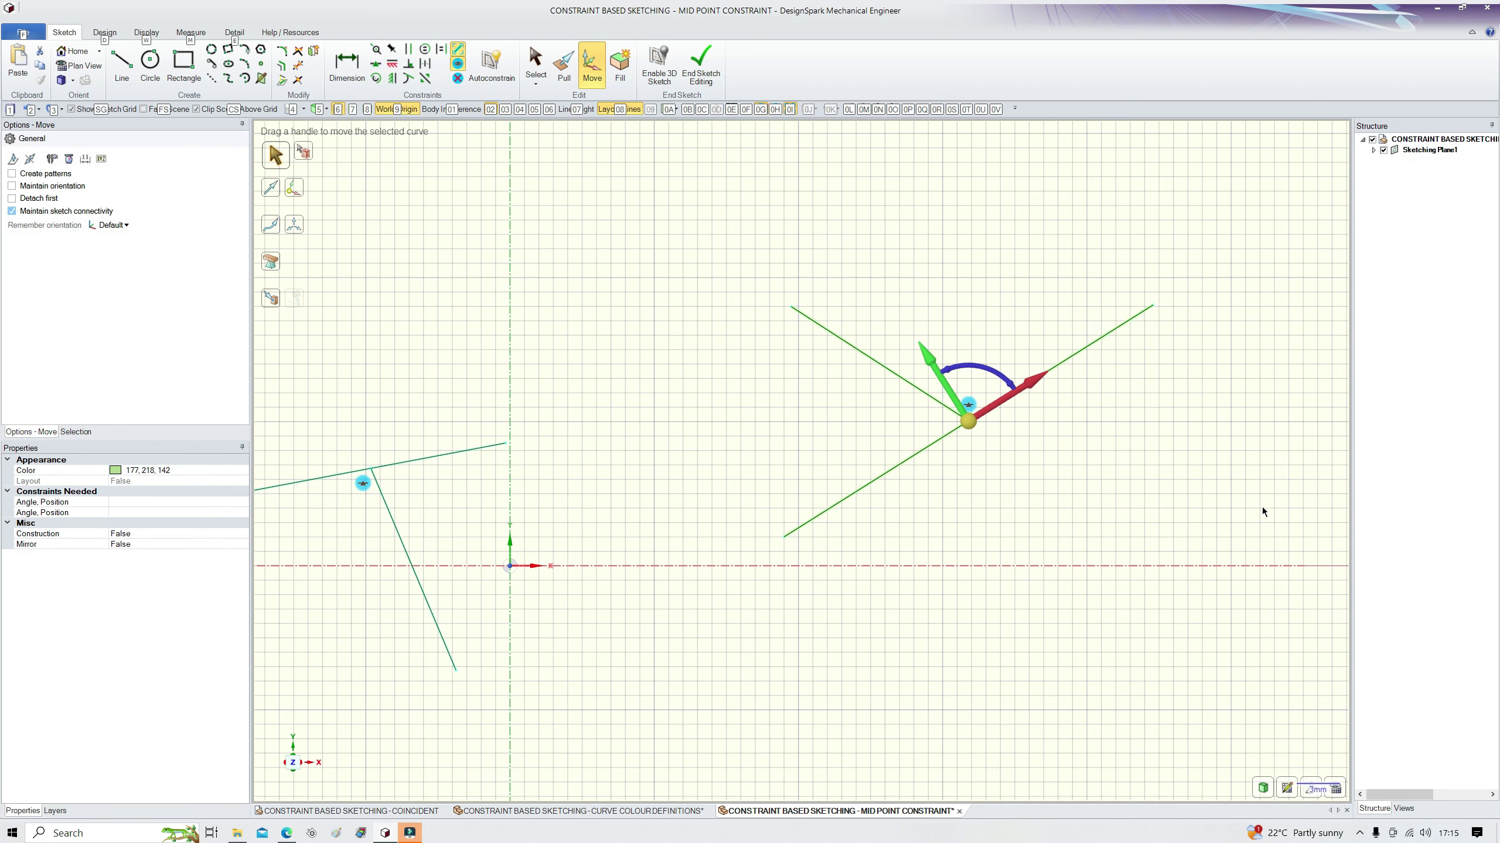
click(1037, 384)
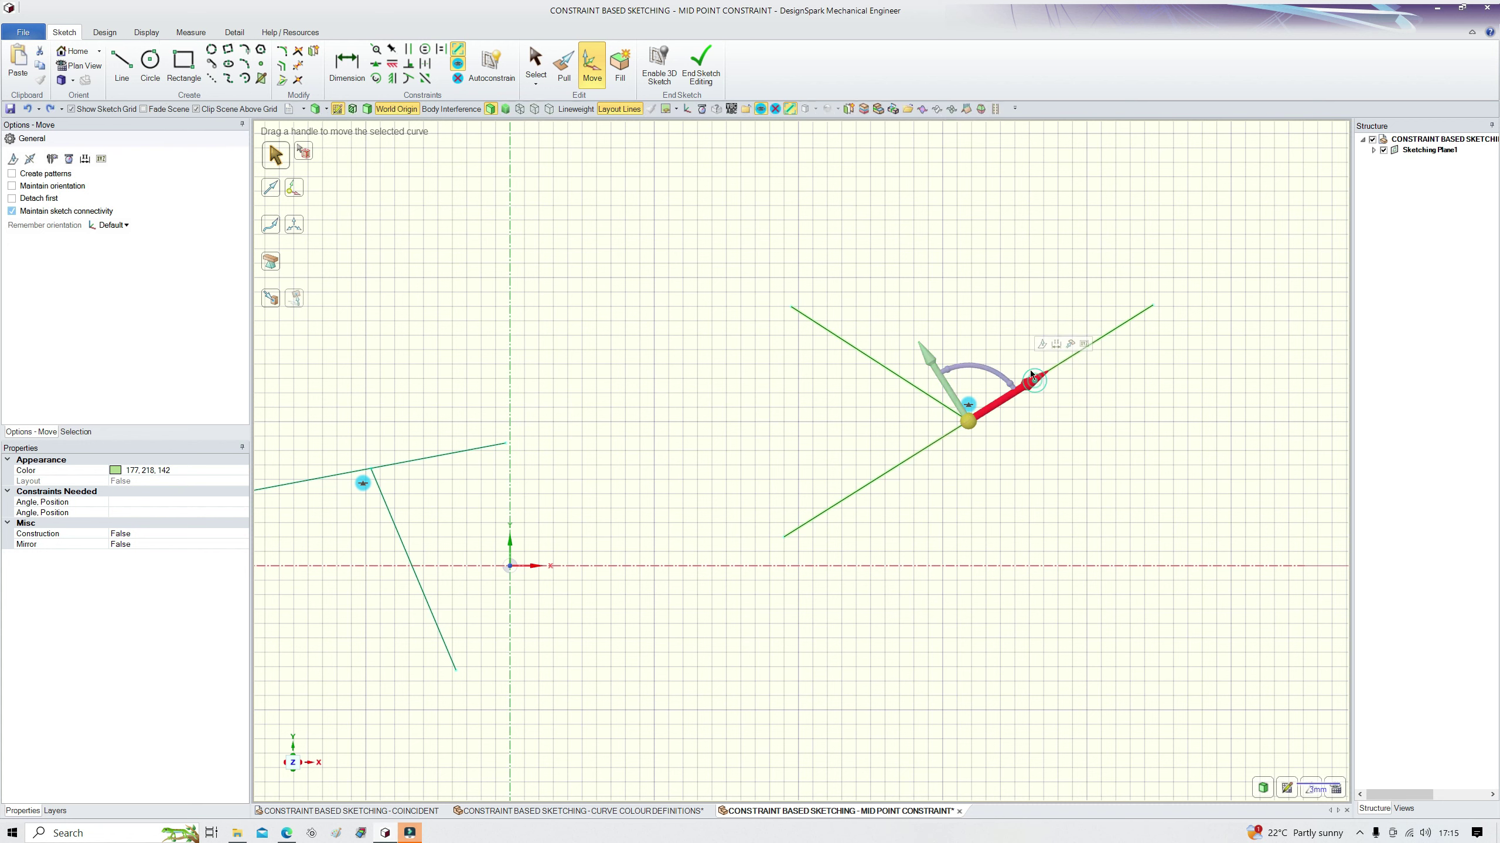
click(300, 300)
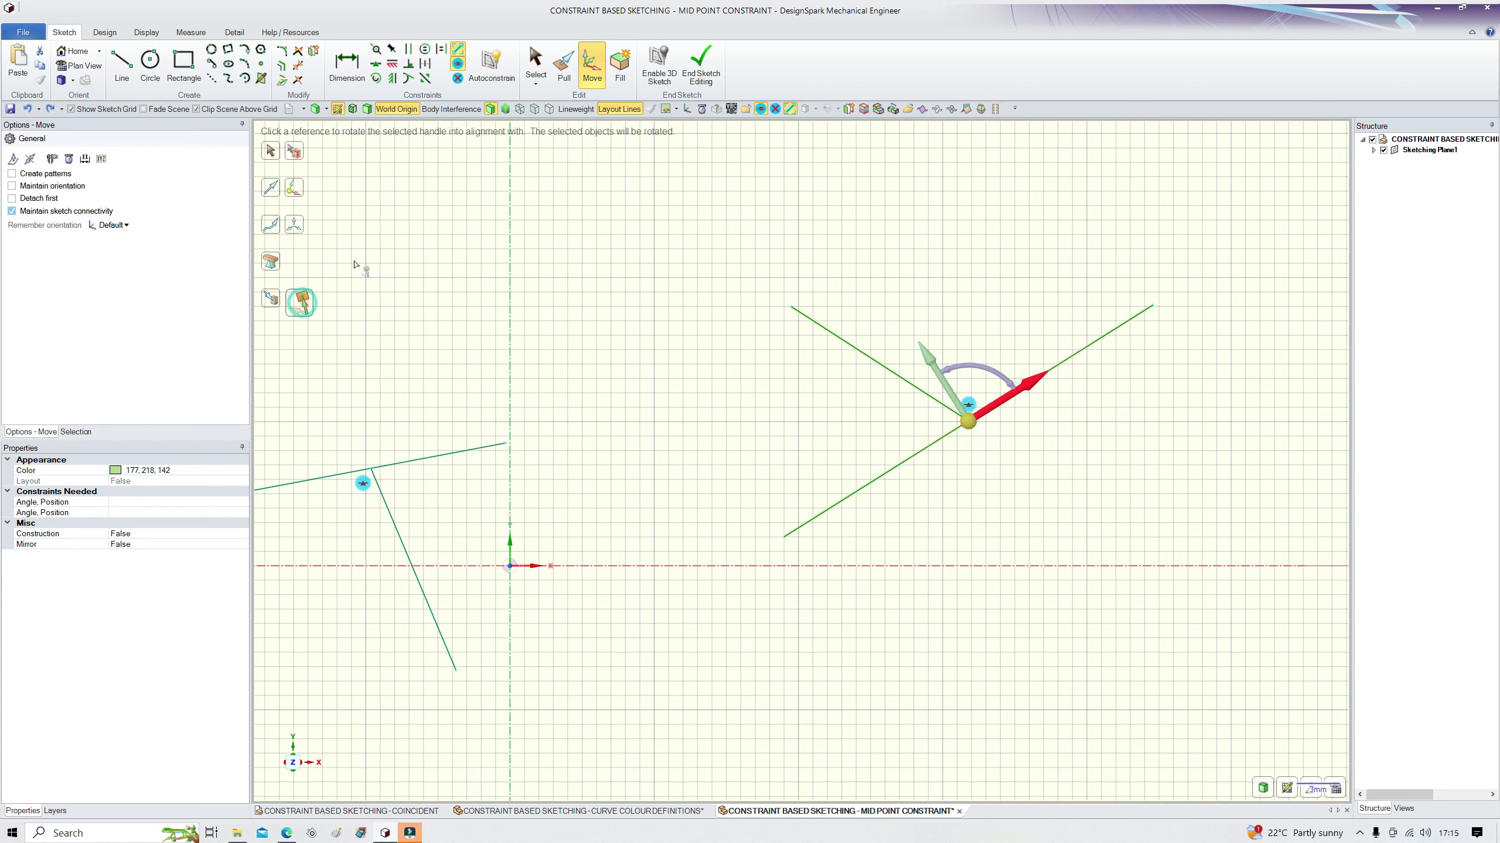
click(512, 243)
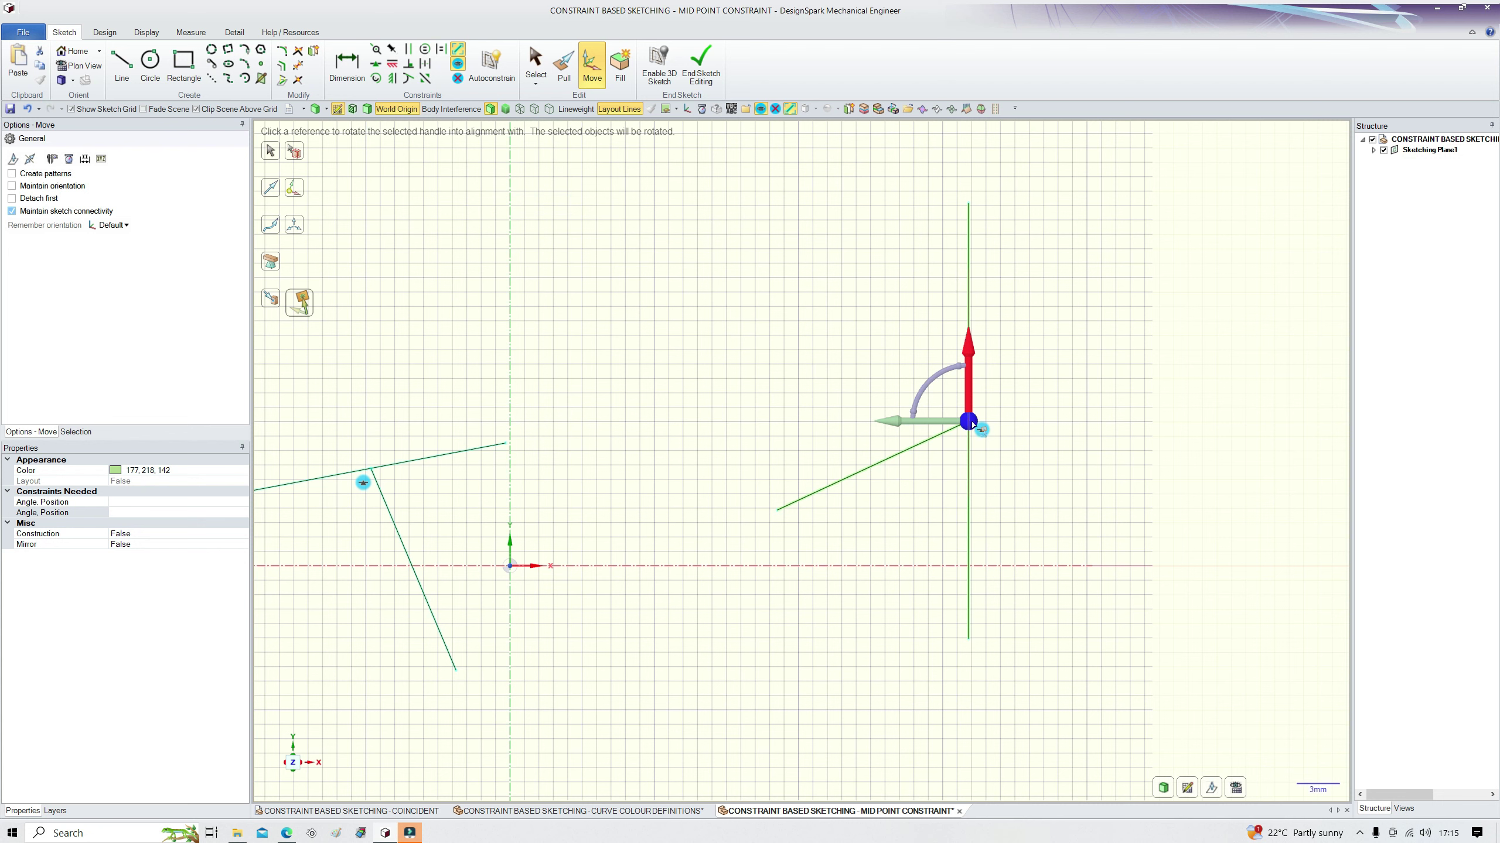
- Move the selected line pair with Up To so that its midpoint junction lies on the X axis
click(971, 423)
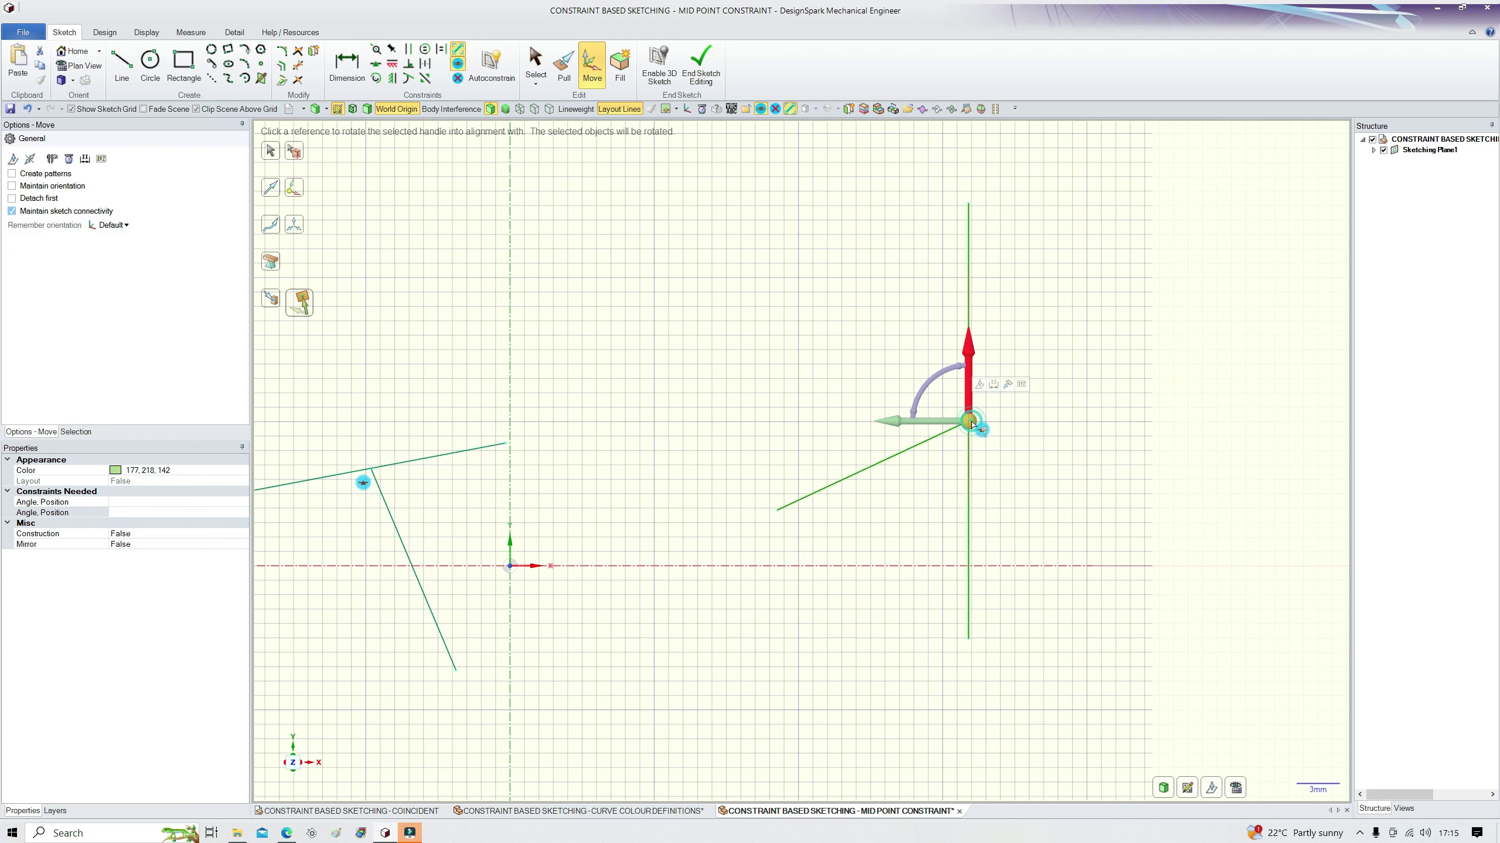
click(1007, 385)
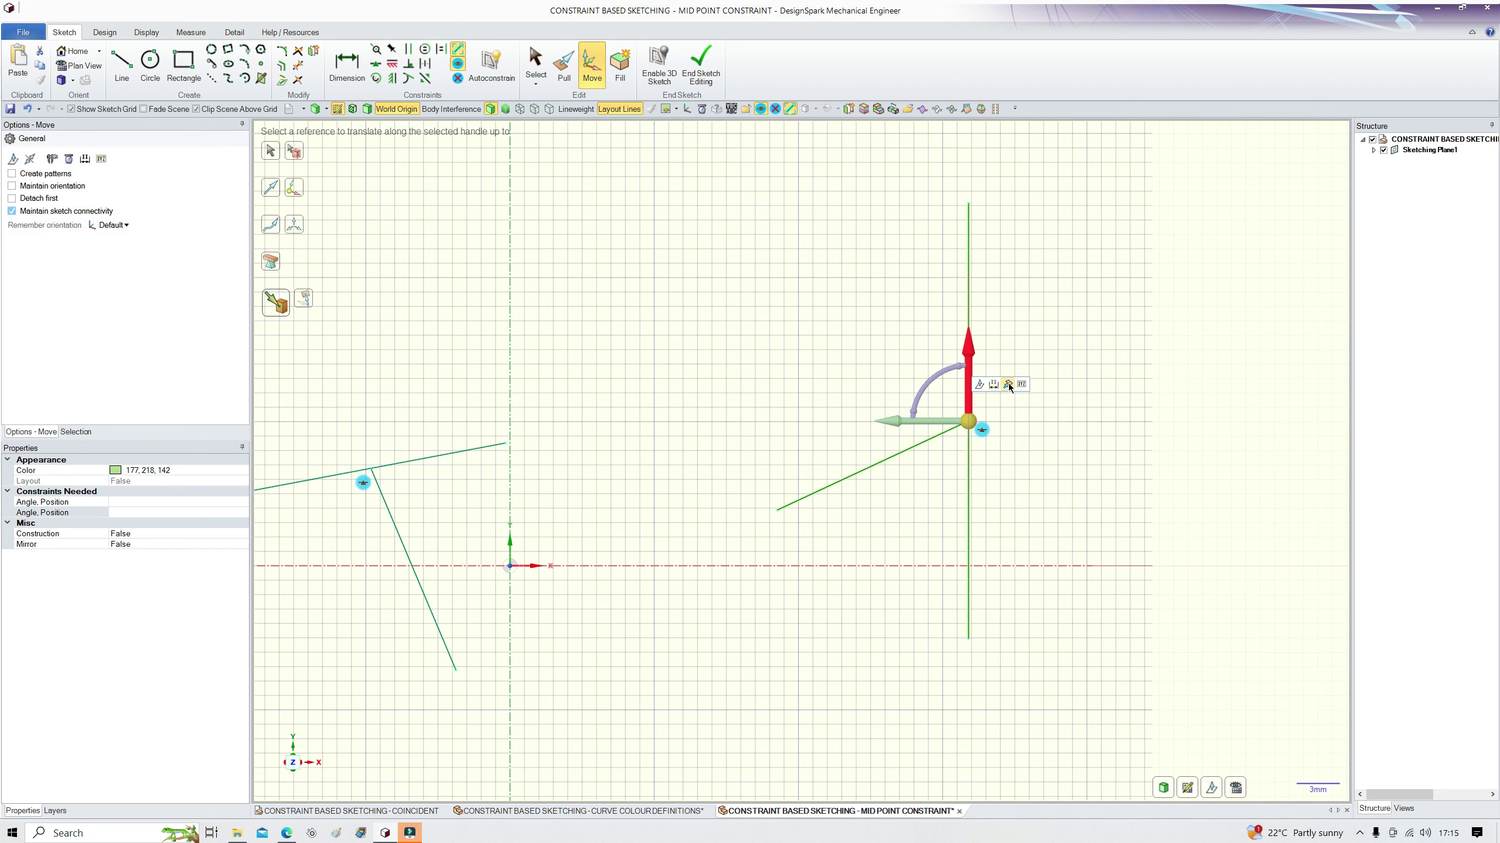
click(1019, 567)
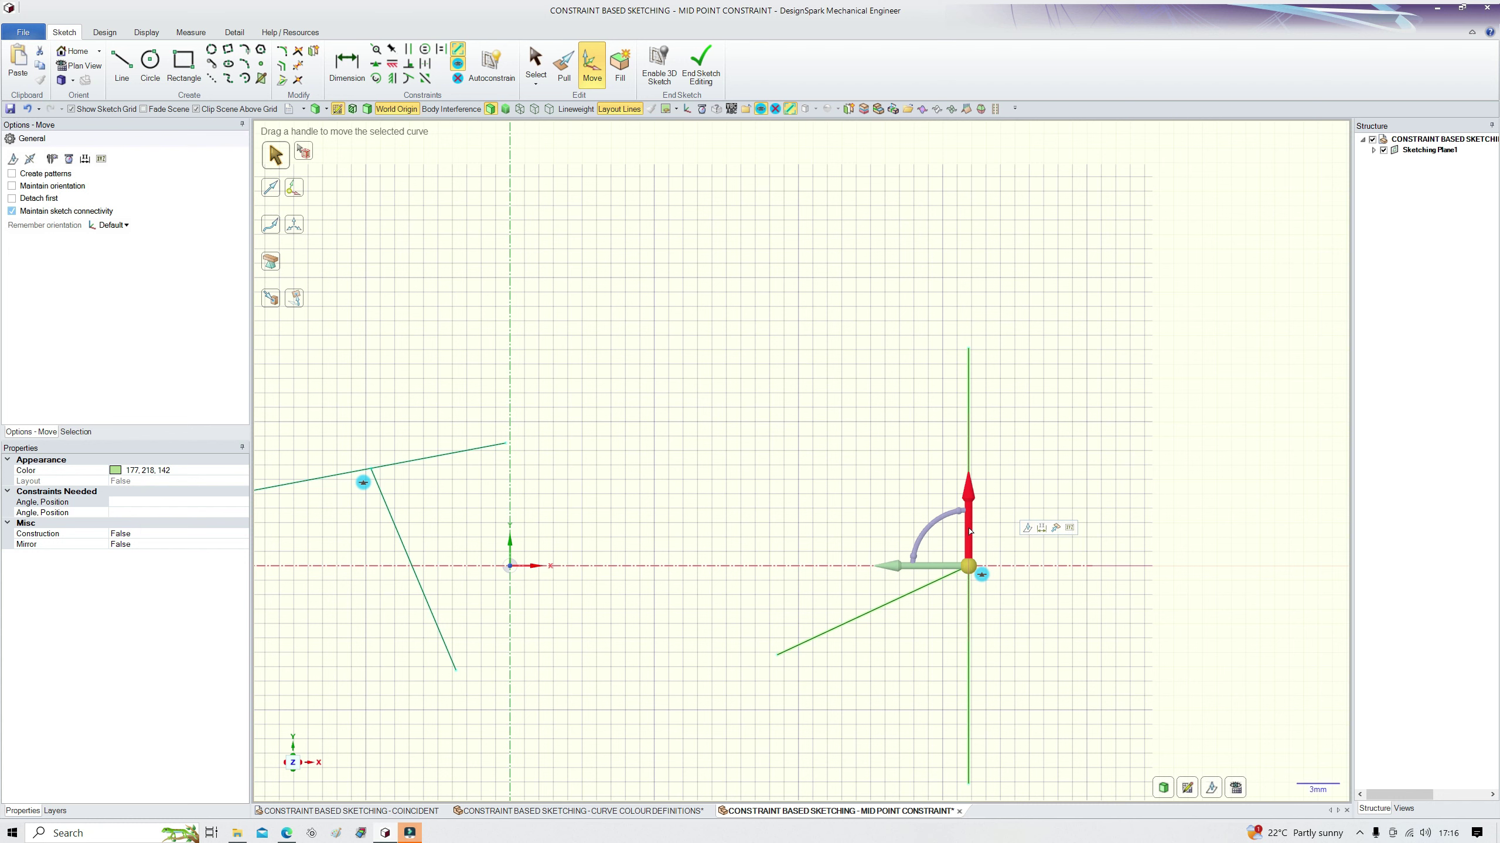
- Move the selected line pair 10 mm upward along the Y direction and clear the selection
drag(970, 531, 958, 388)
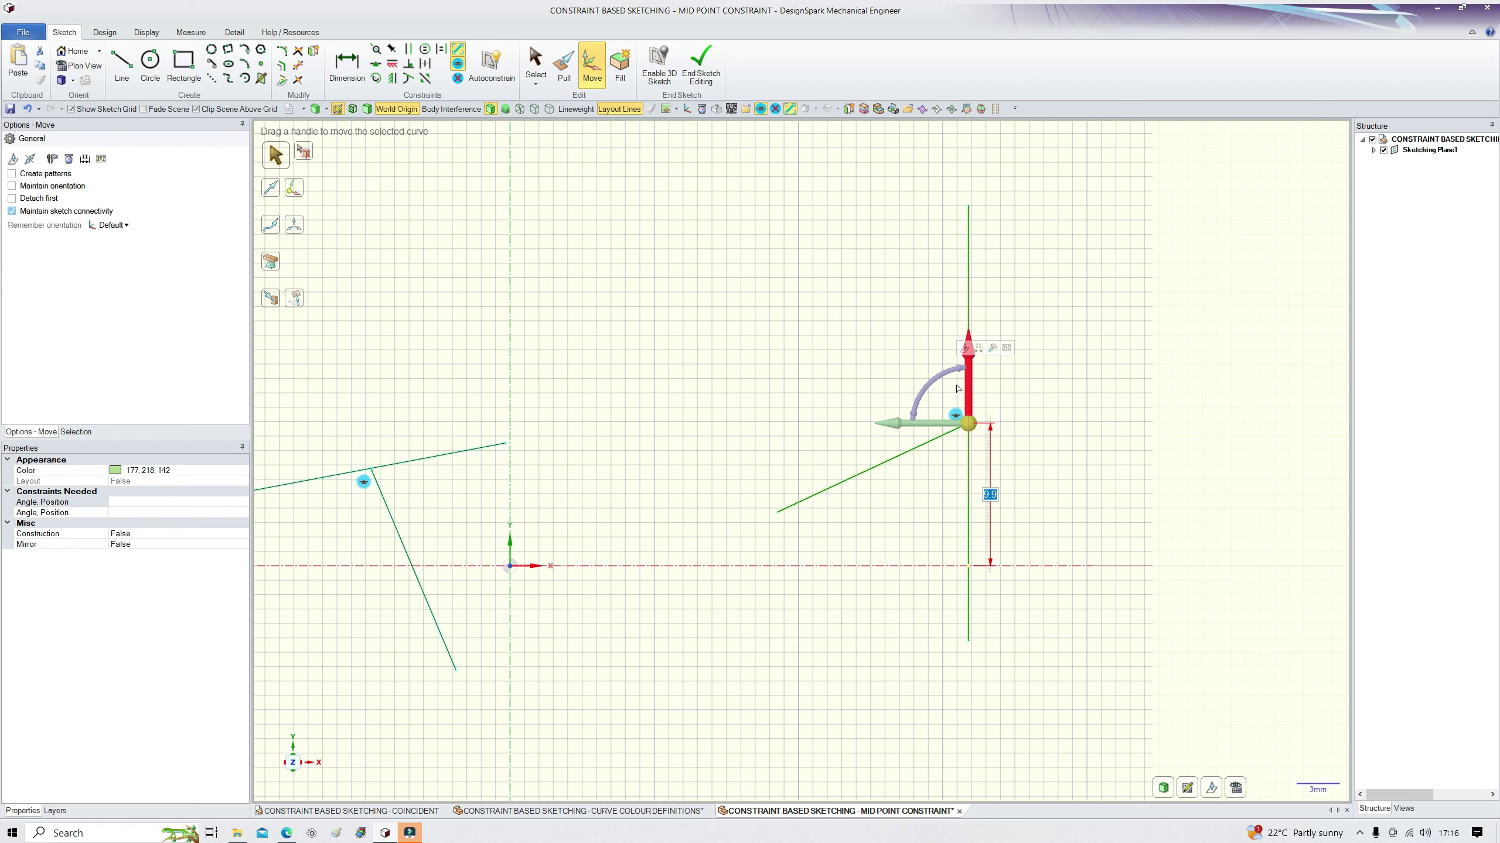
text(10)
key(Return)
key(Escape)
click(1114, 515)
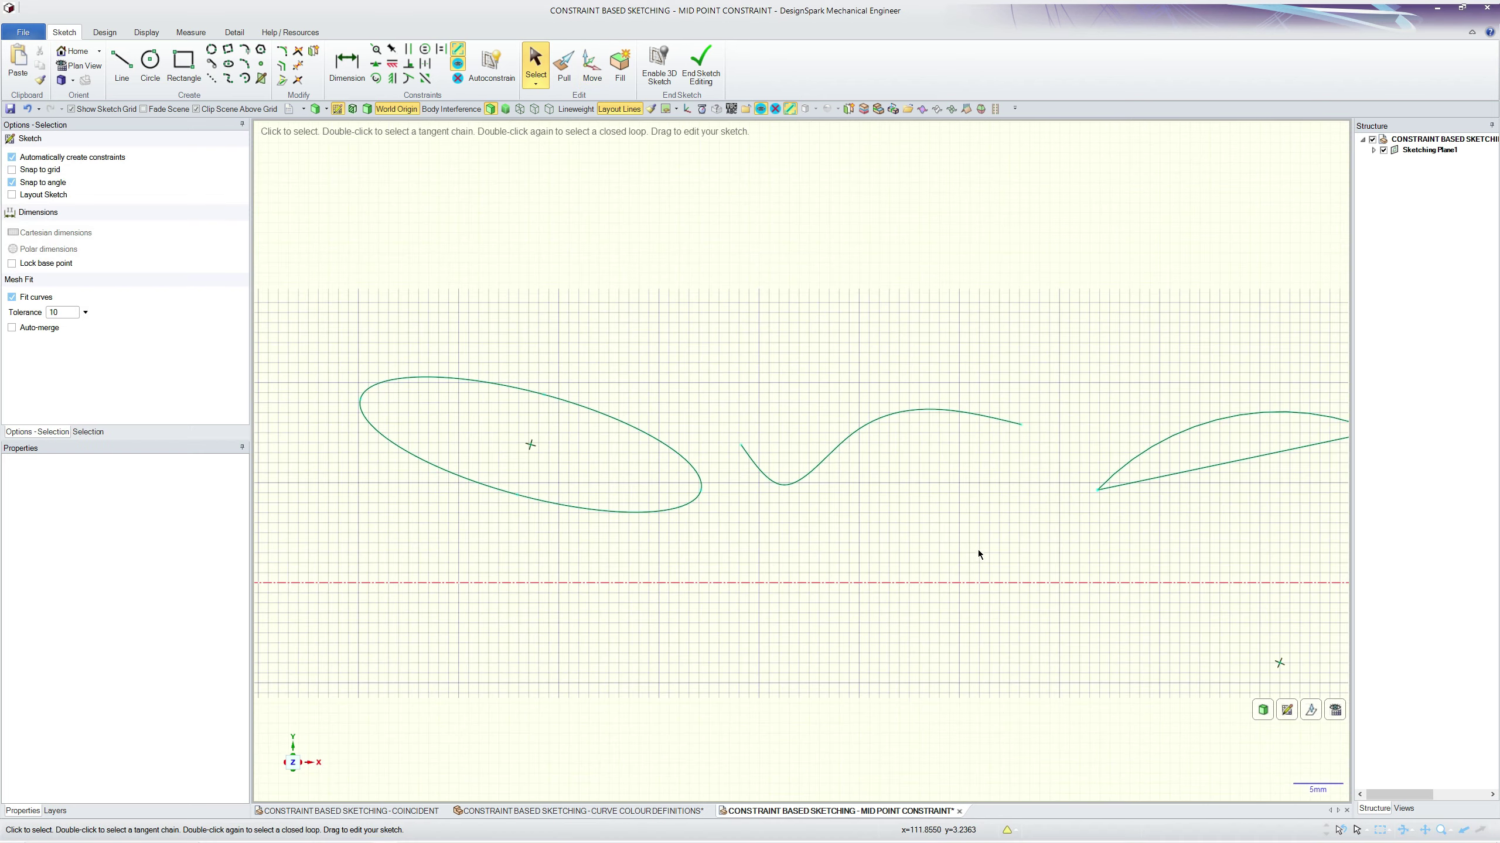
- Draw a rising line in the empty area above the spline
shift+middle_drag(979, 554, 934, 545)
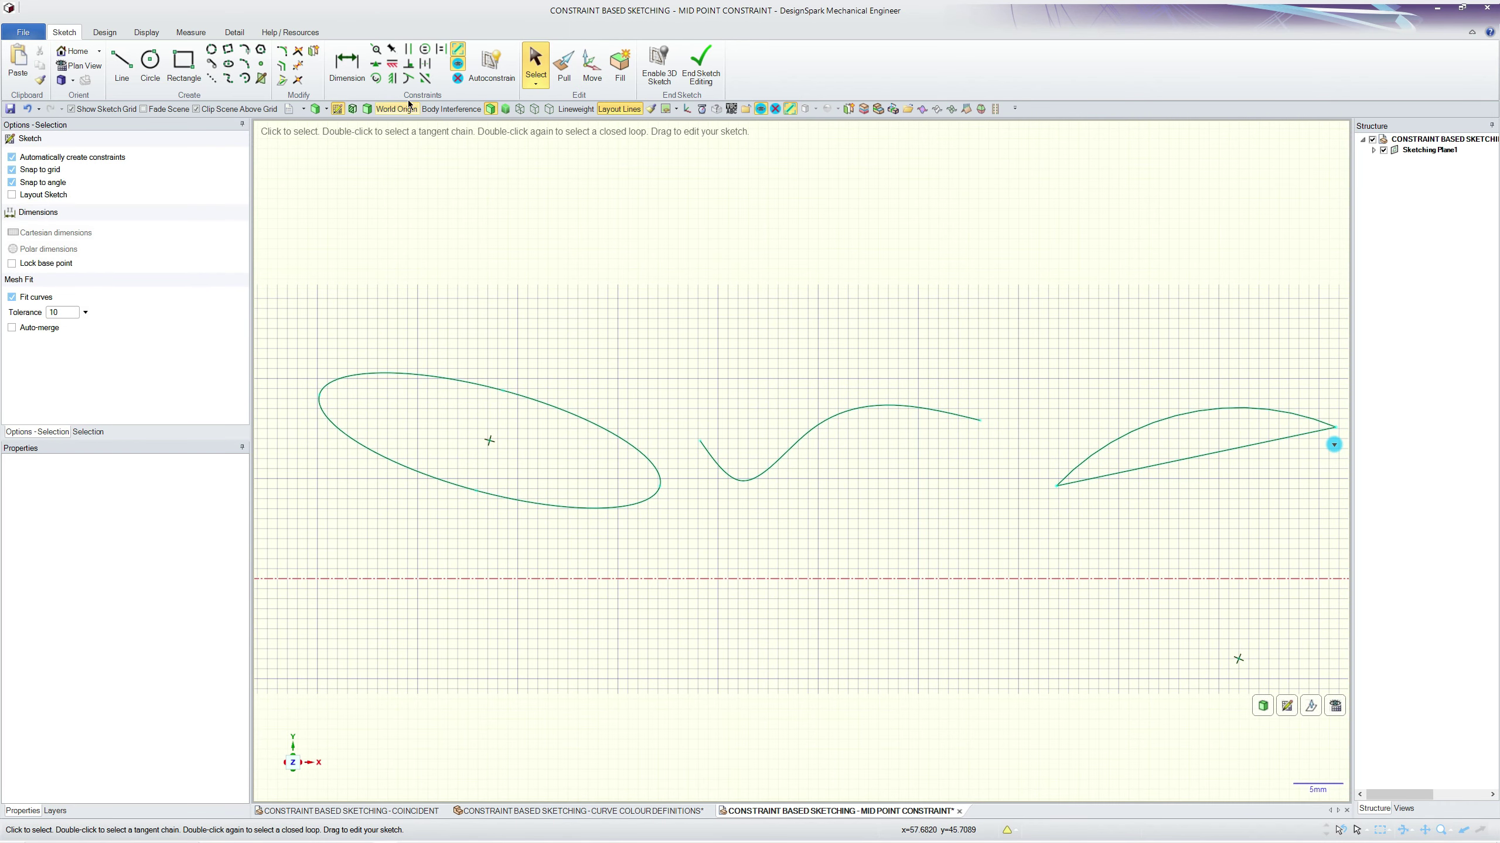
click(122, 62)
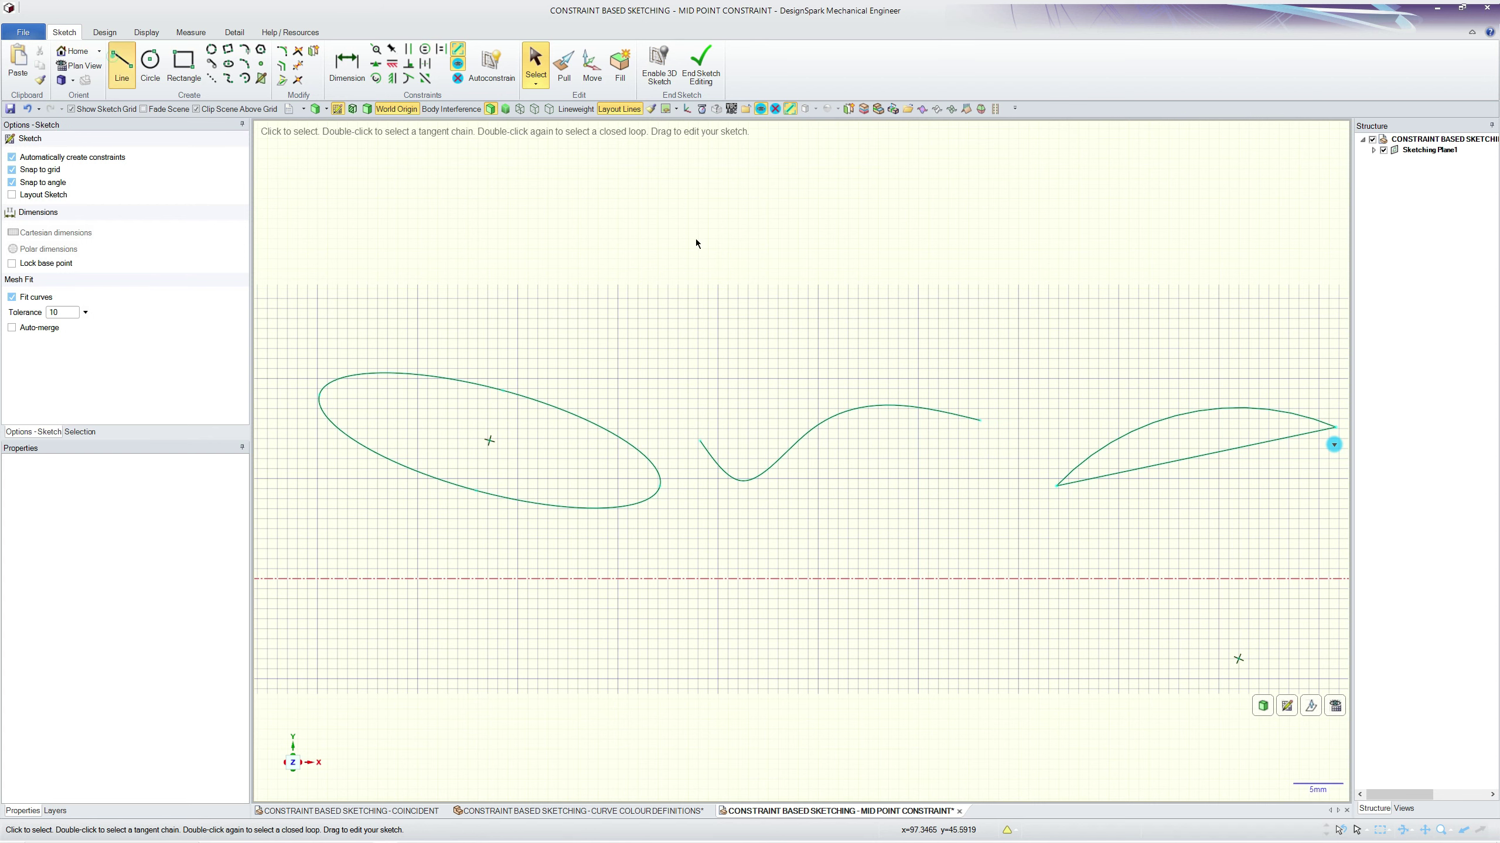
click(699, 348)
click(918, 221)
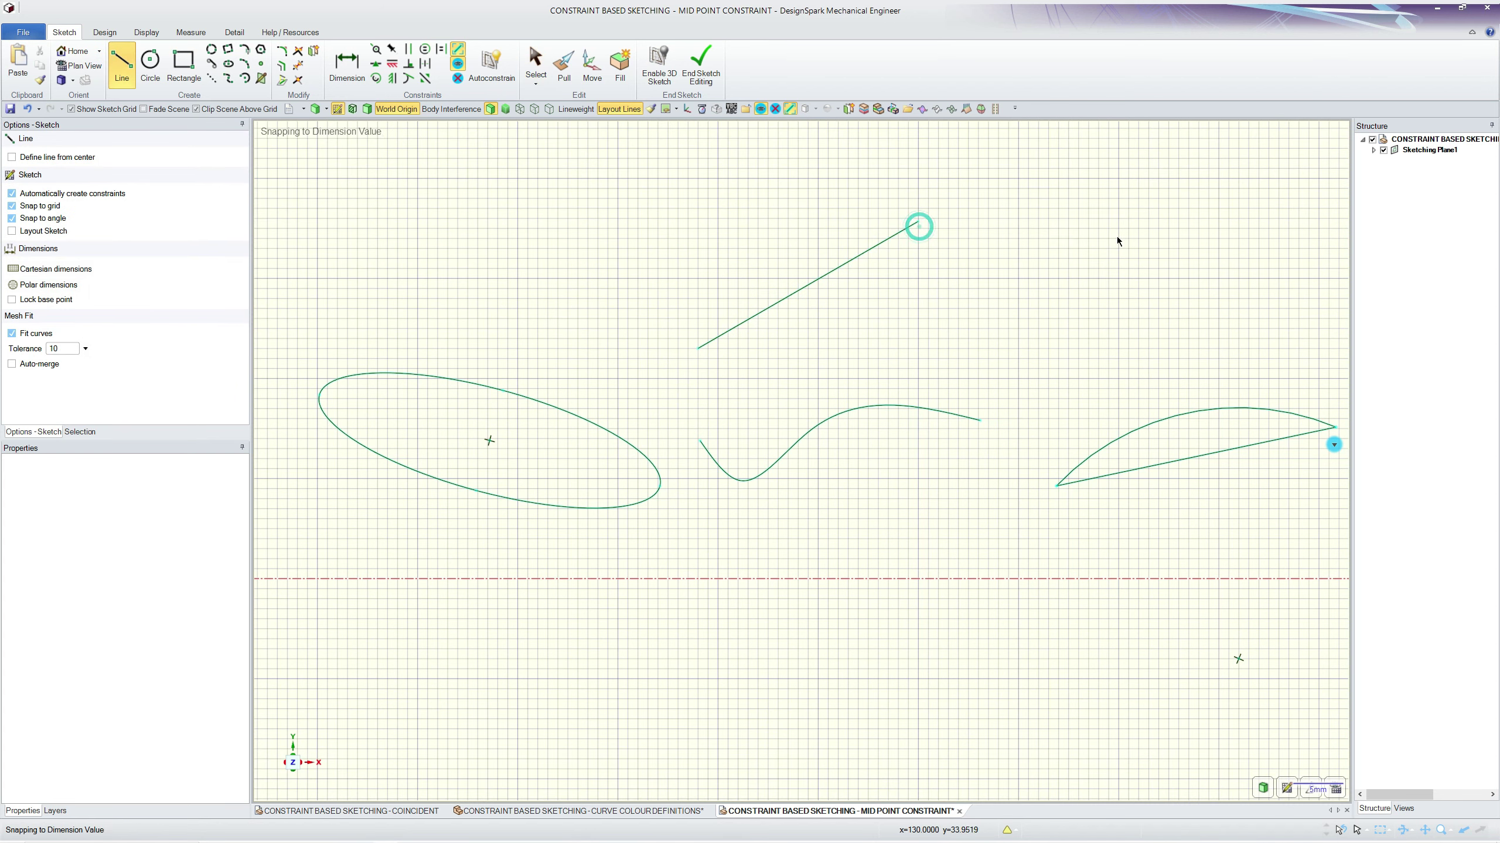
- Apply a midpoint constraint between the new line's lower endpoint and the straight line beneath the arc
click(375, 64)
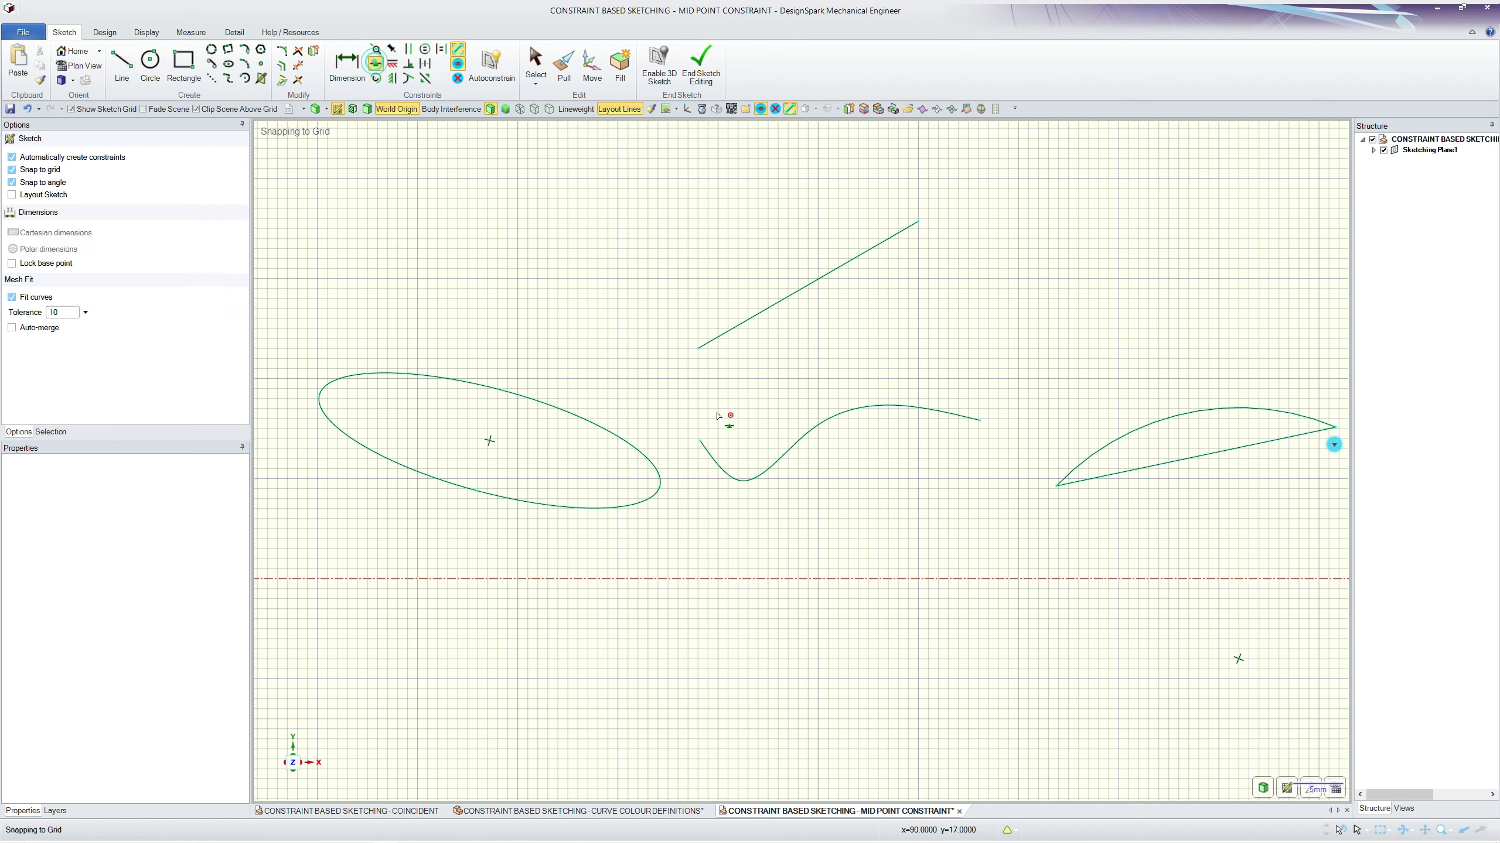
click(698, 349)
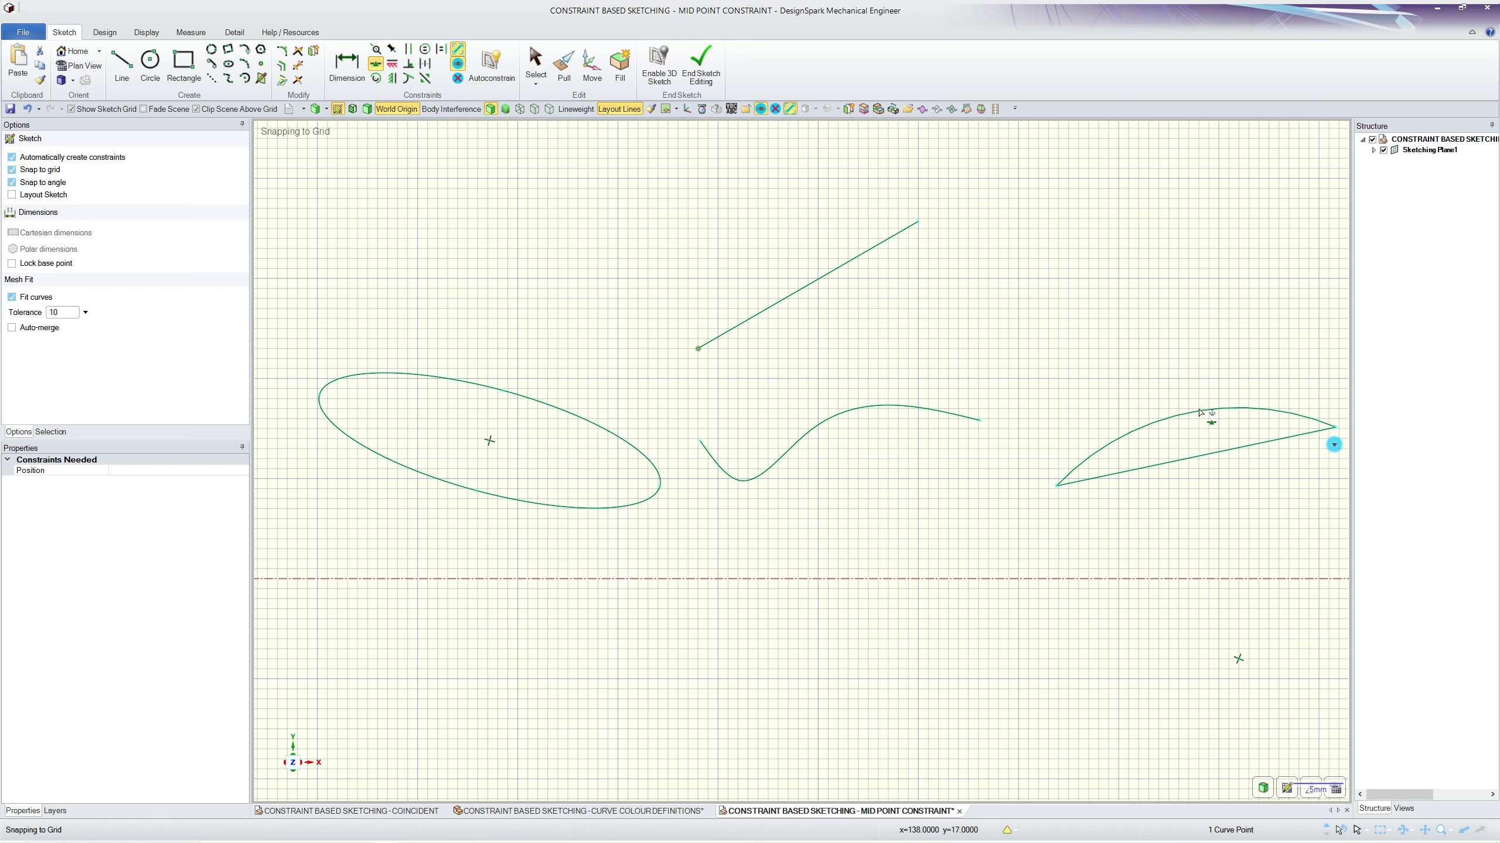
click(1228, 462)
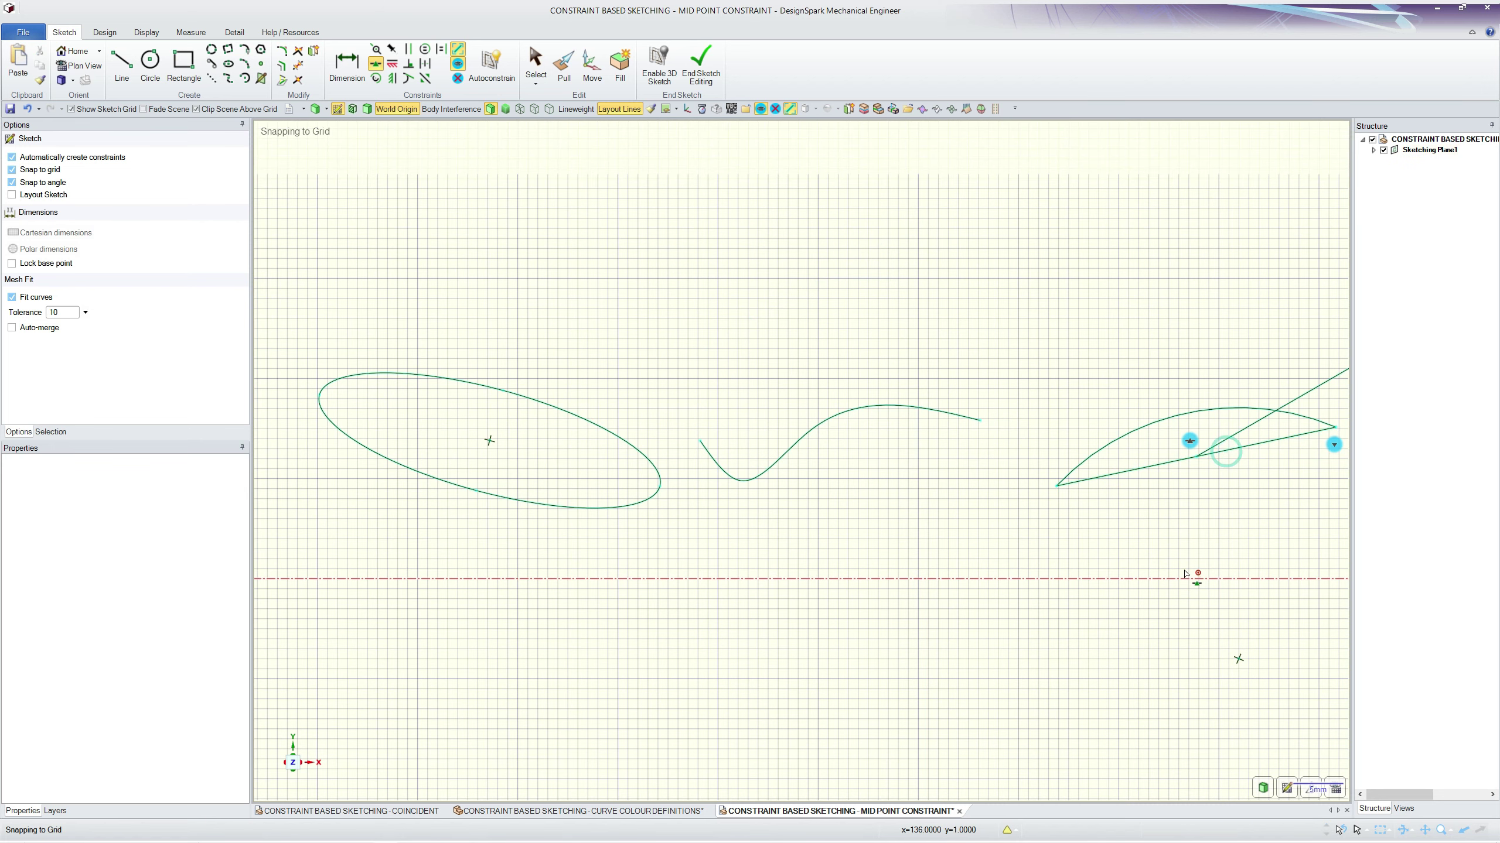
- Make the attached line perpendicular to the straight line beneath the arc
scroll(828, 528, down, 2)
scroll(1018, 513, up, 1)
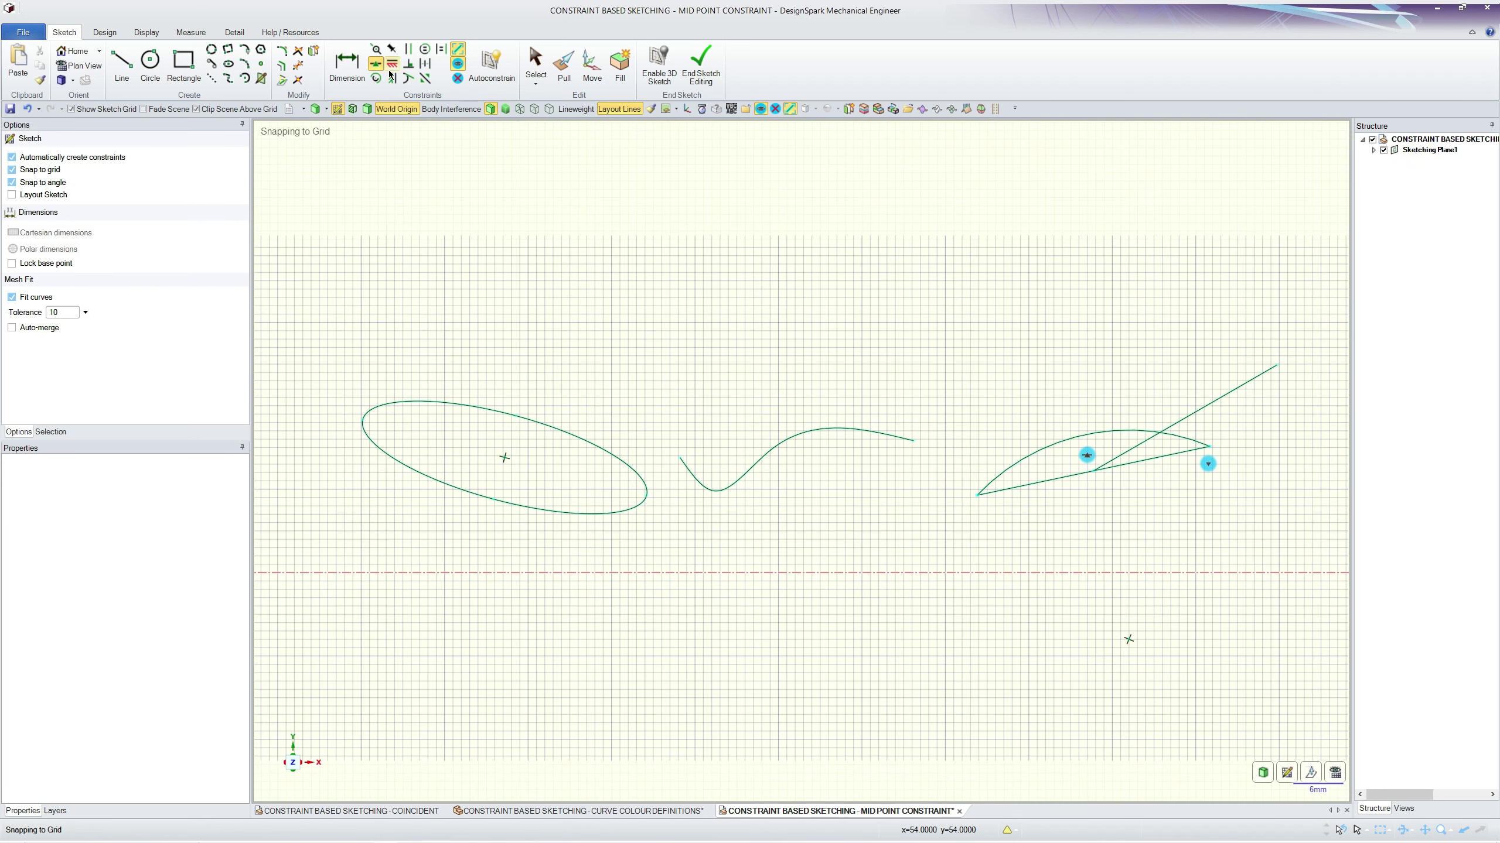
click(408, 63)
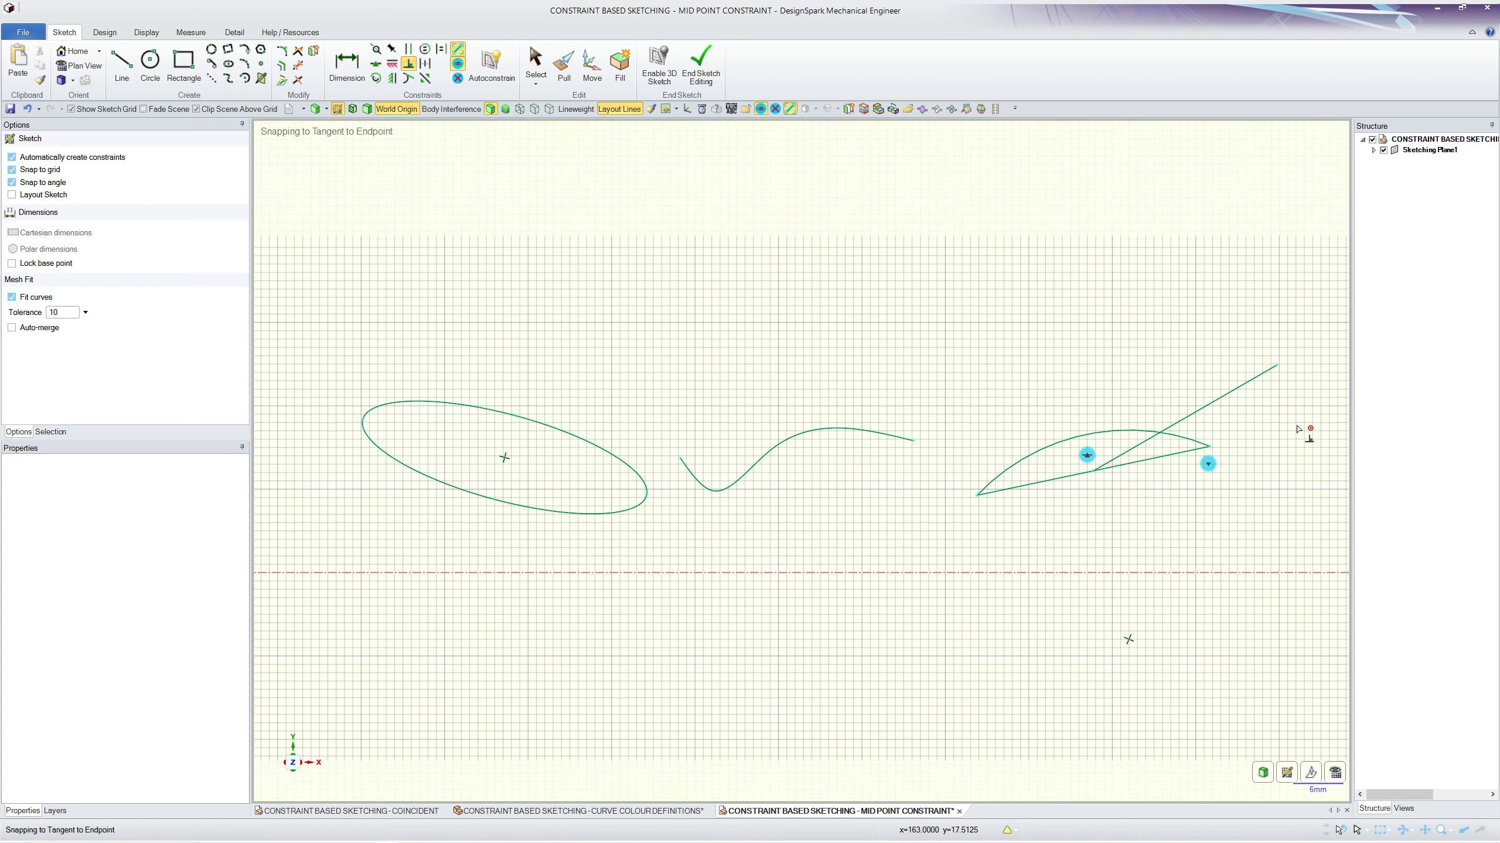
click(1038, 201)
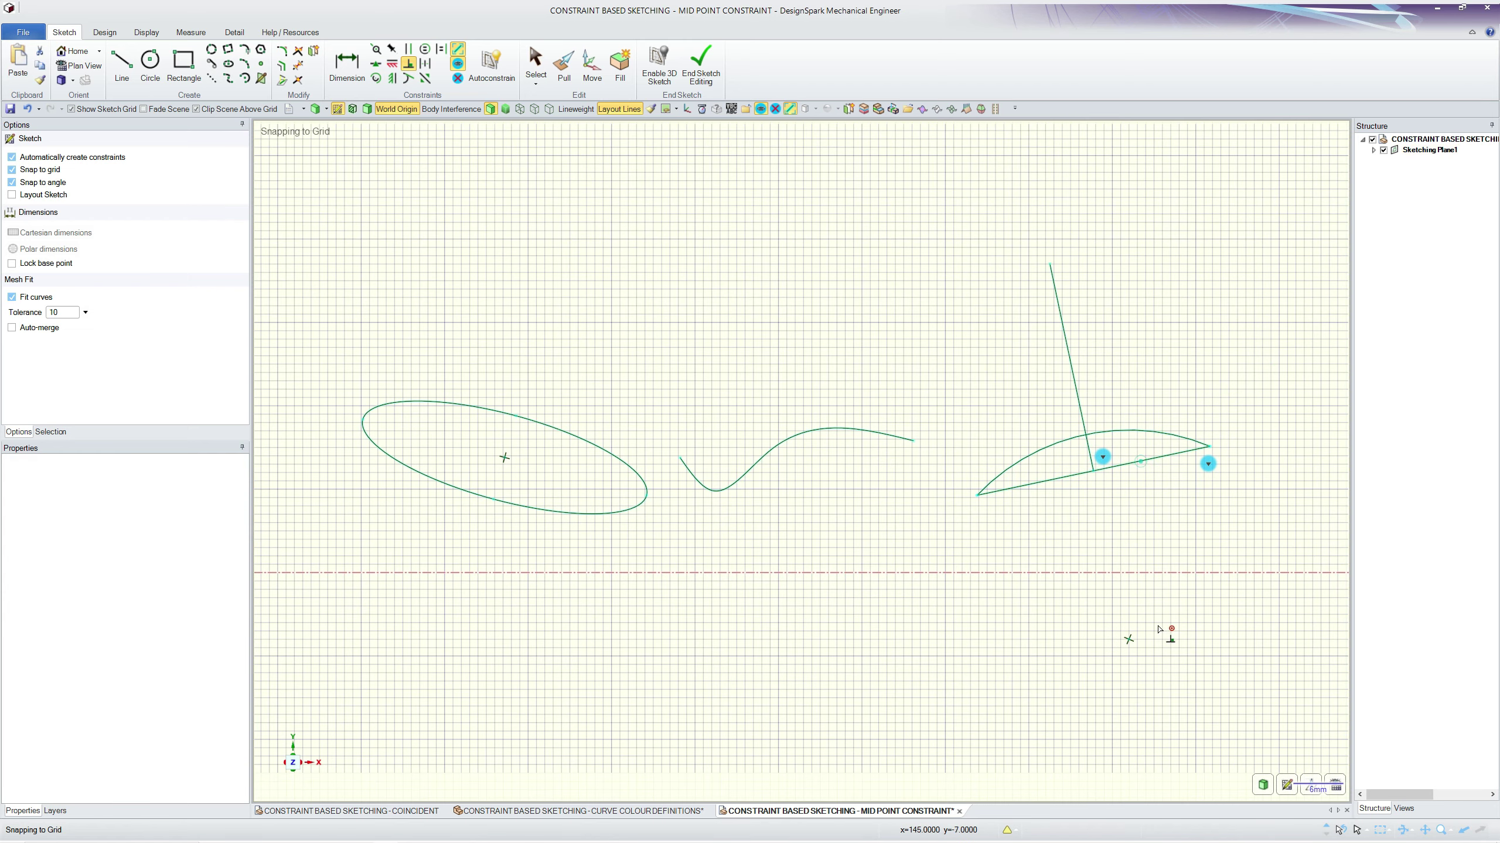
scroll(790, 505, up, 2)
scroll(859, 292, down, 1)
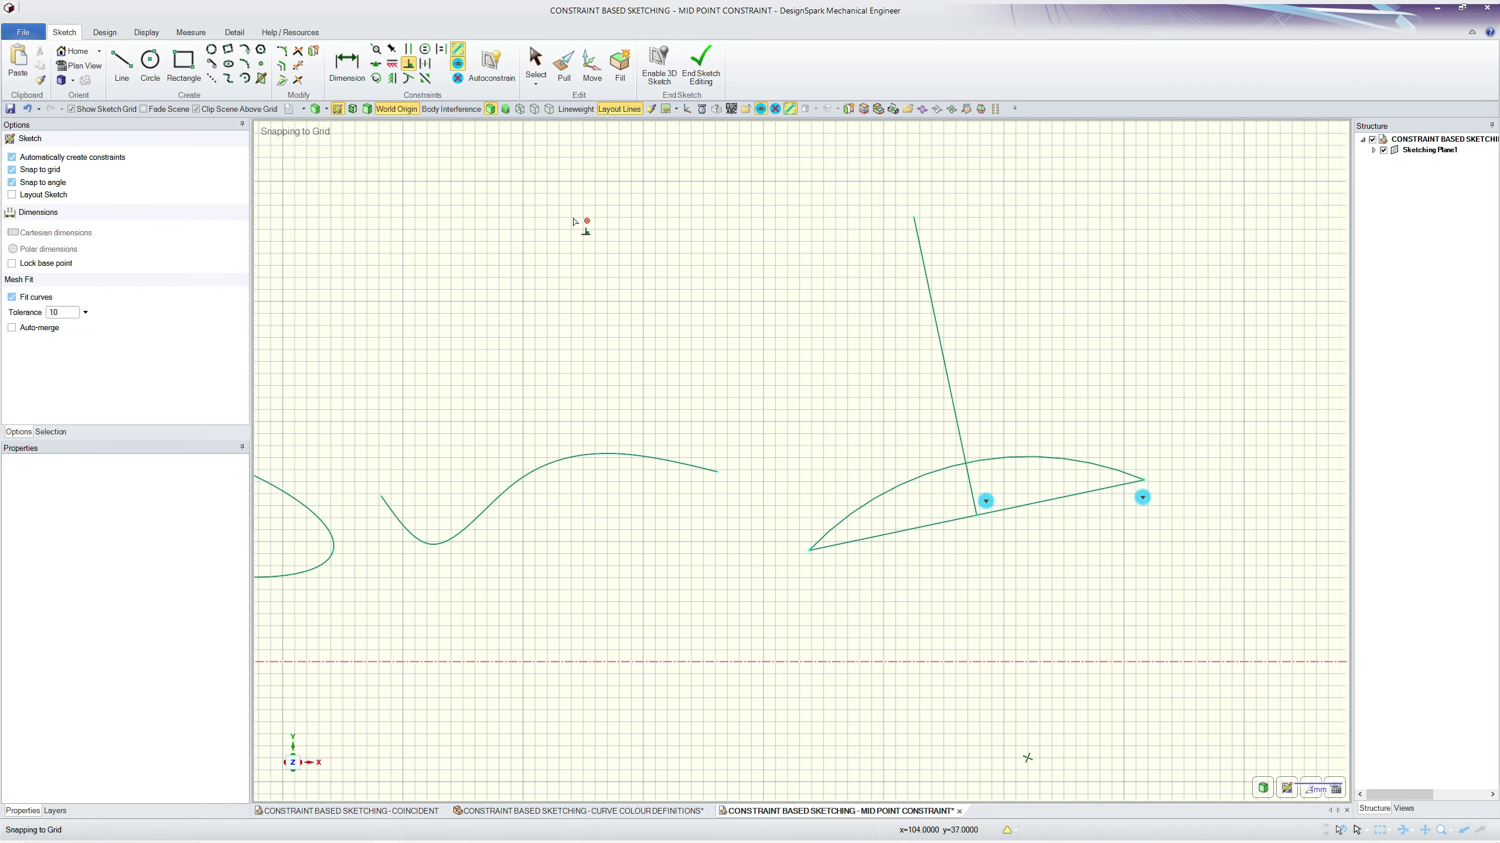
- Try trimming the portion of the perpendicular line above the arc, and undo the trim
key(Escape)
click(940, 342)
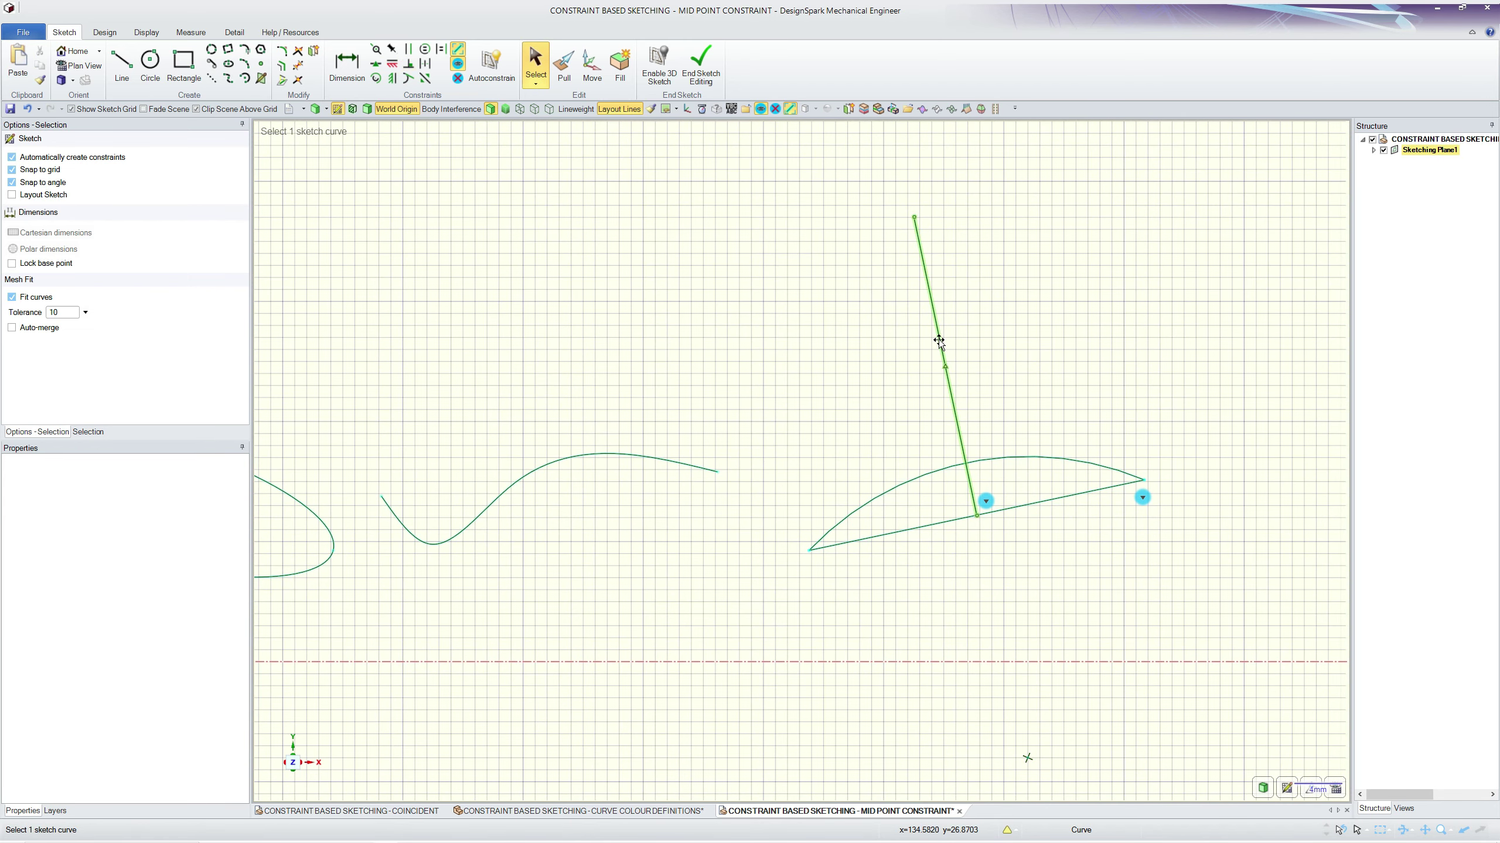
key(t)
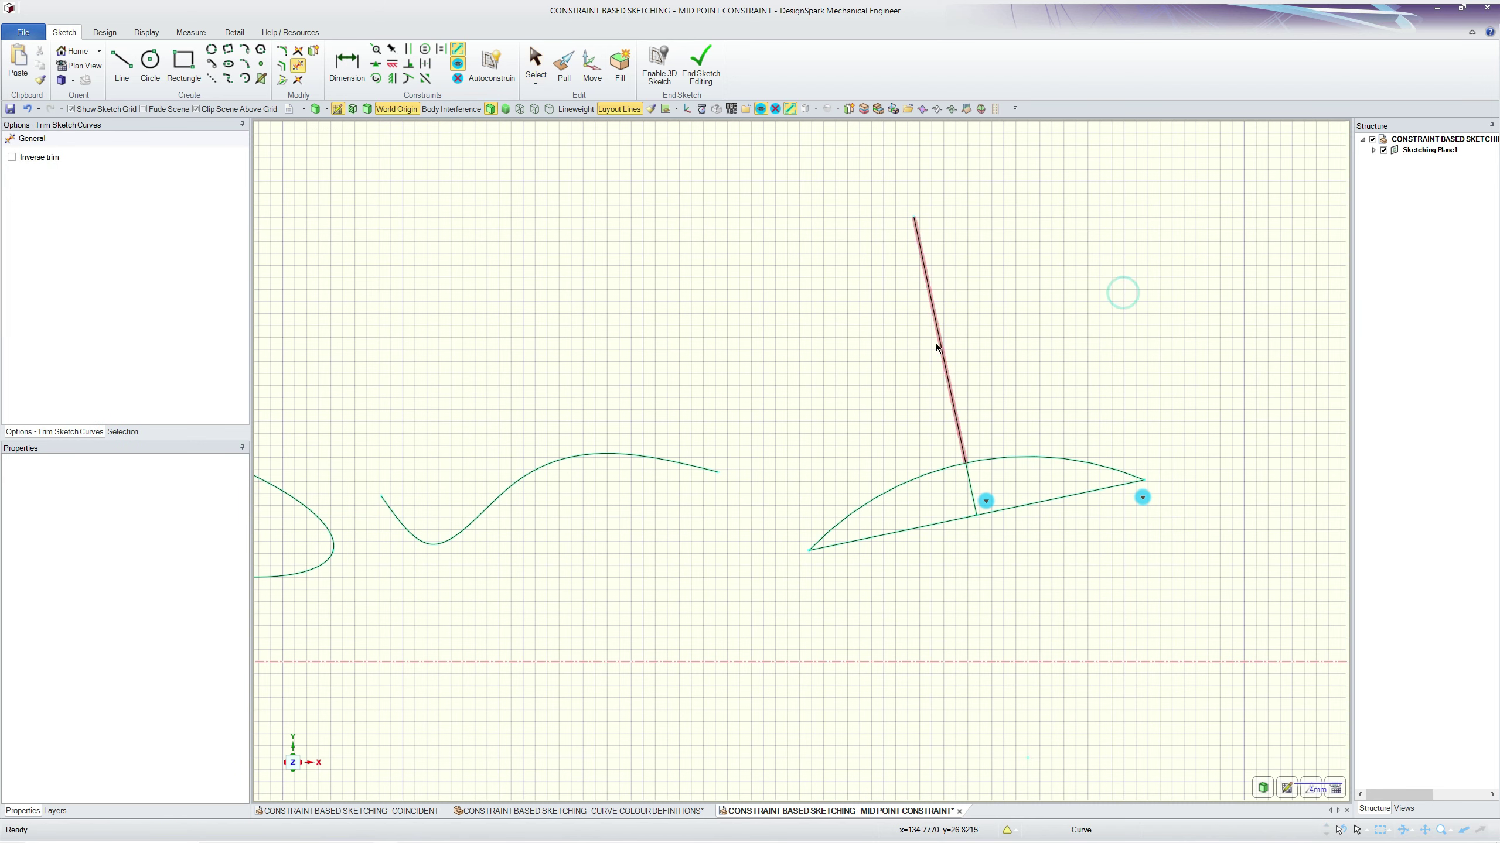
click(949, 387)
scroll(1023, 418, up, 2)
scroll(1019, 419, up, 1)
scroll(990, 409, down, 1)
key(ctrl+z)
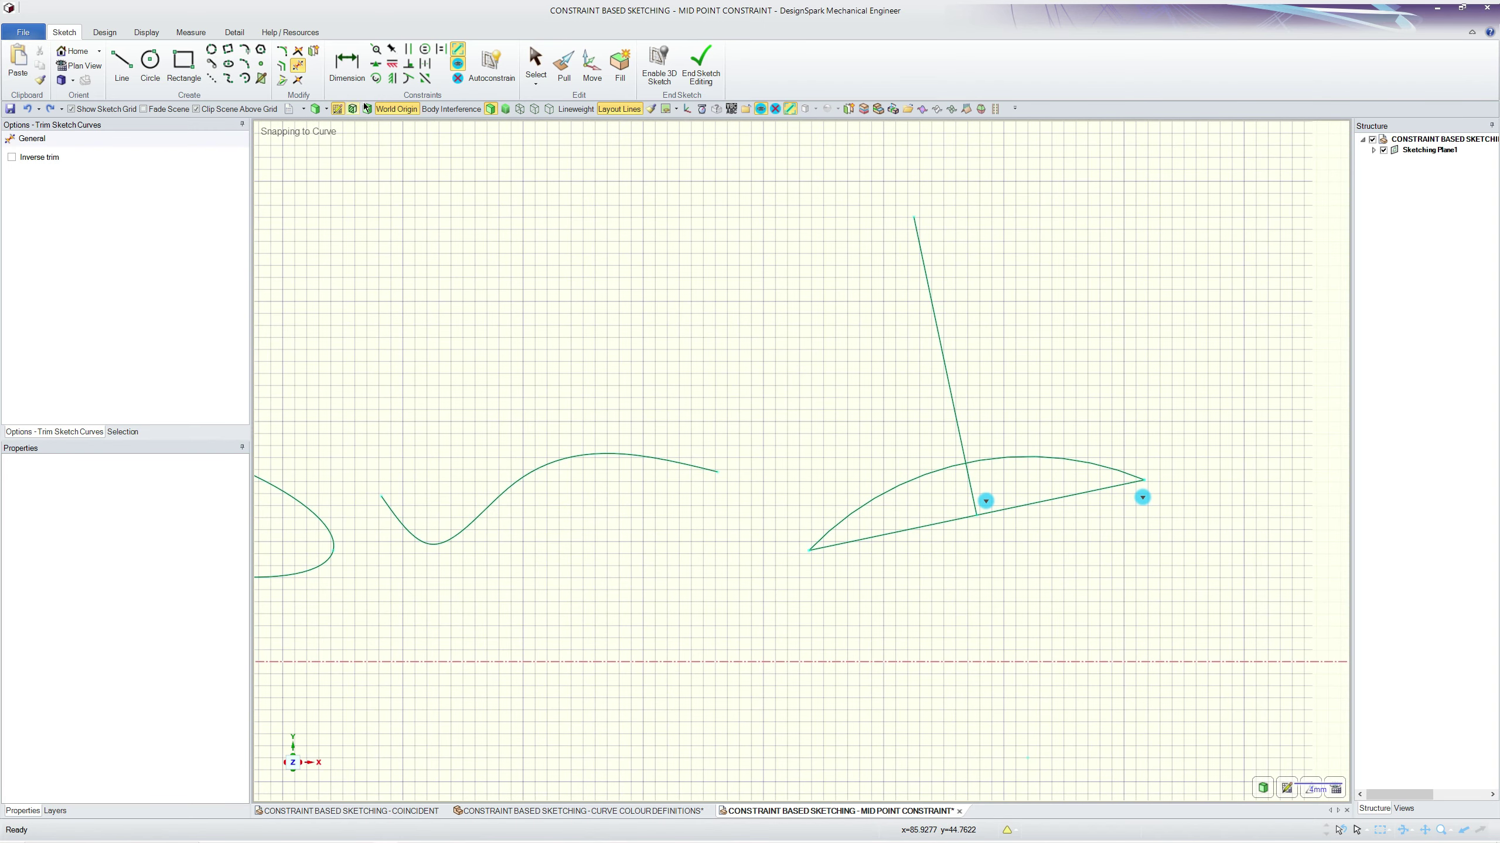
- Apply a coincident constraint between the perpendicular line's upper endpoint and the arc, and examine where they meet
click(376, 50)
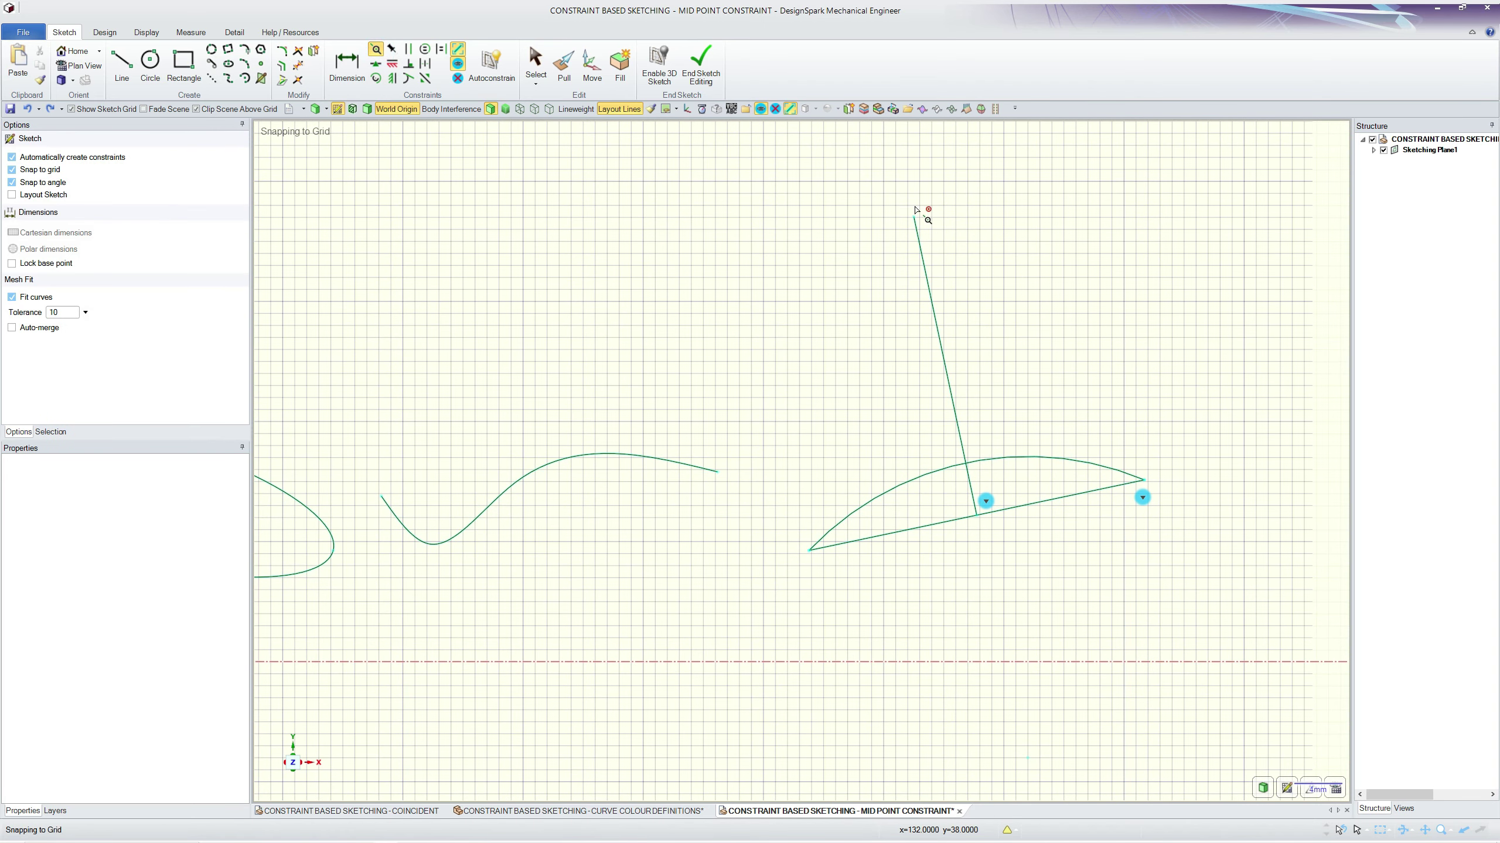
click(915, 218)
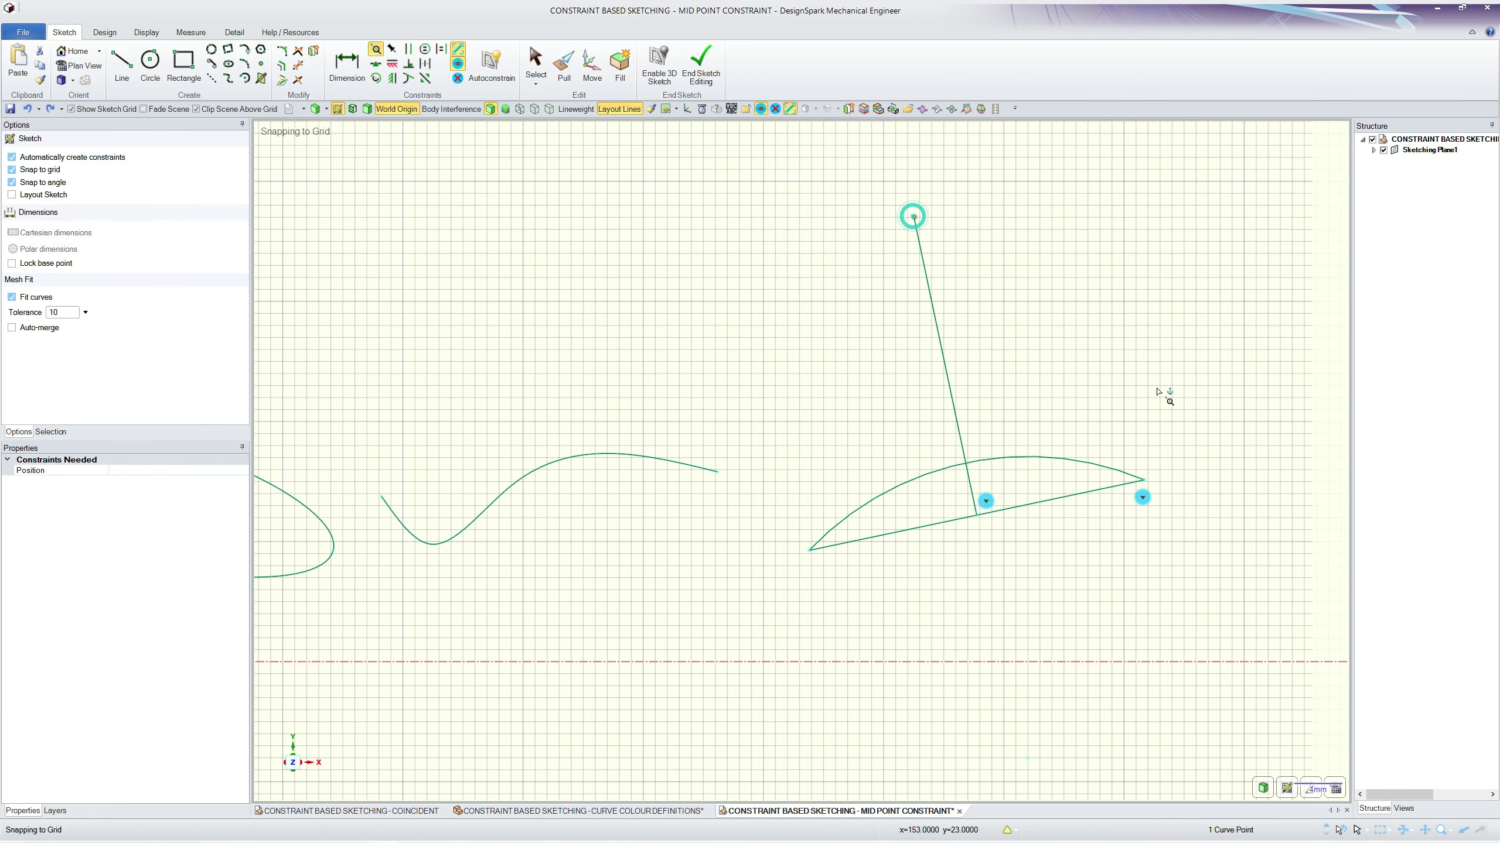
click(1076, 465)
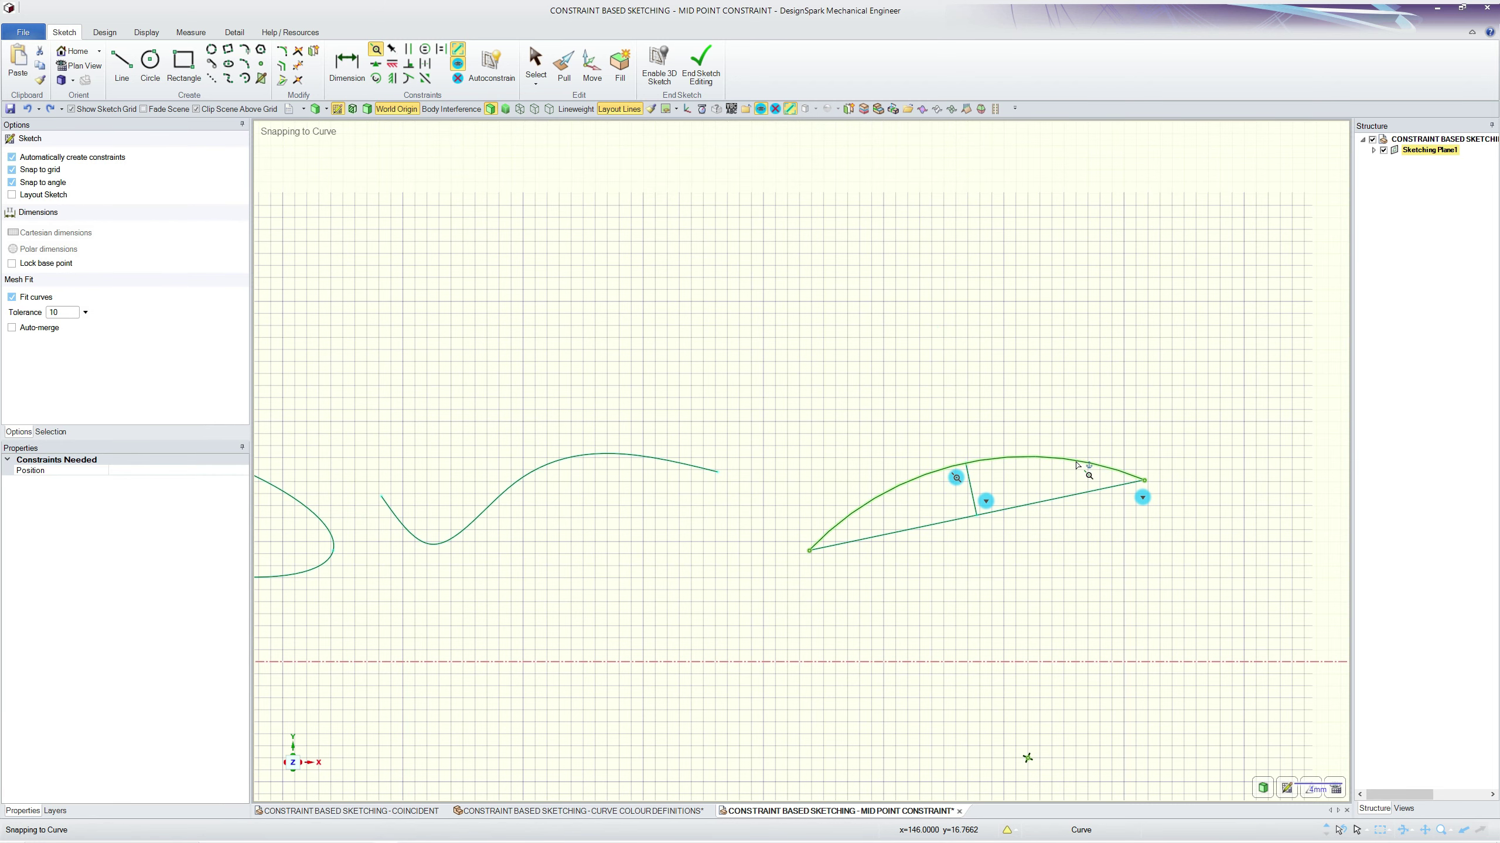
scroll(977, 508, up, 2)
scroll(968, 475, up, 2)
key(s)
scroll(1021, 412, up, 2)
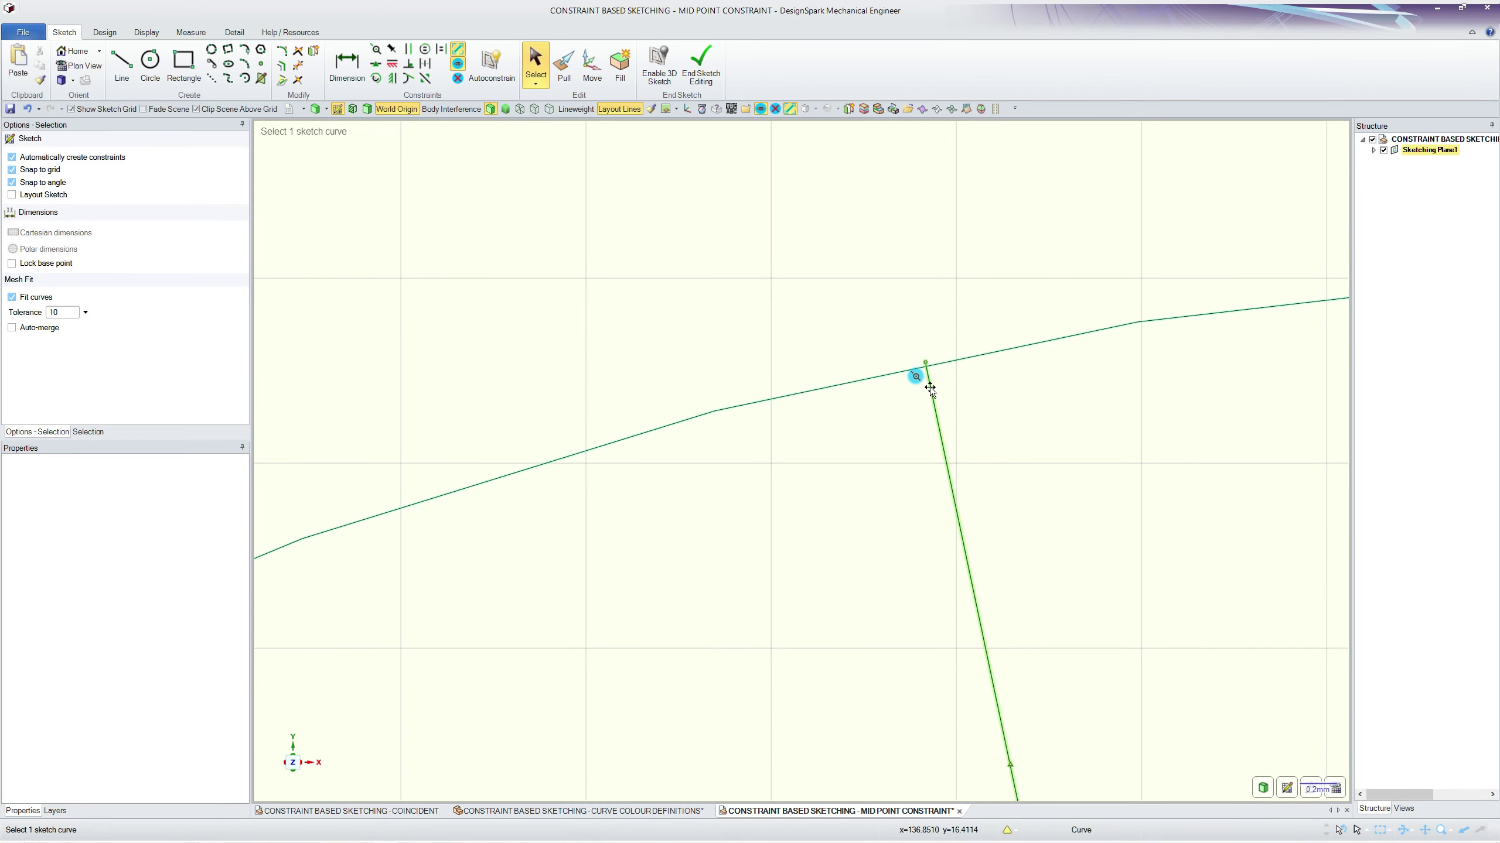
click(956, 359)
scroll(766, 218, down, 5)
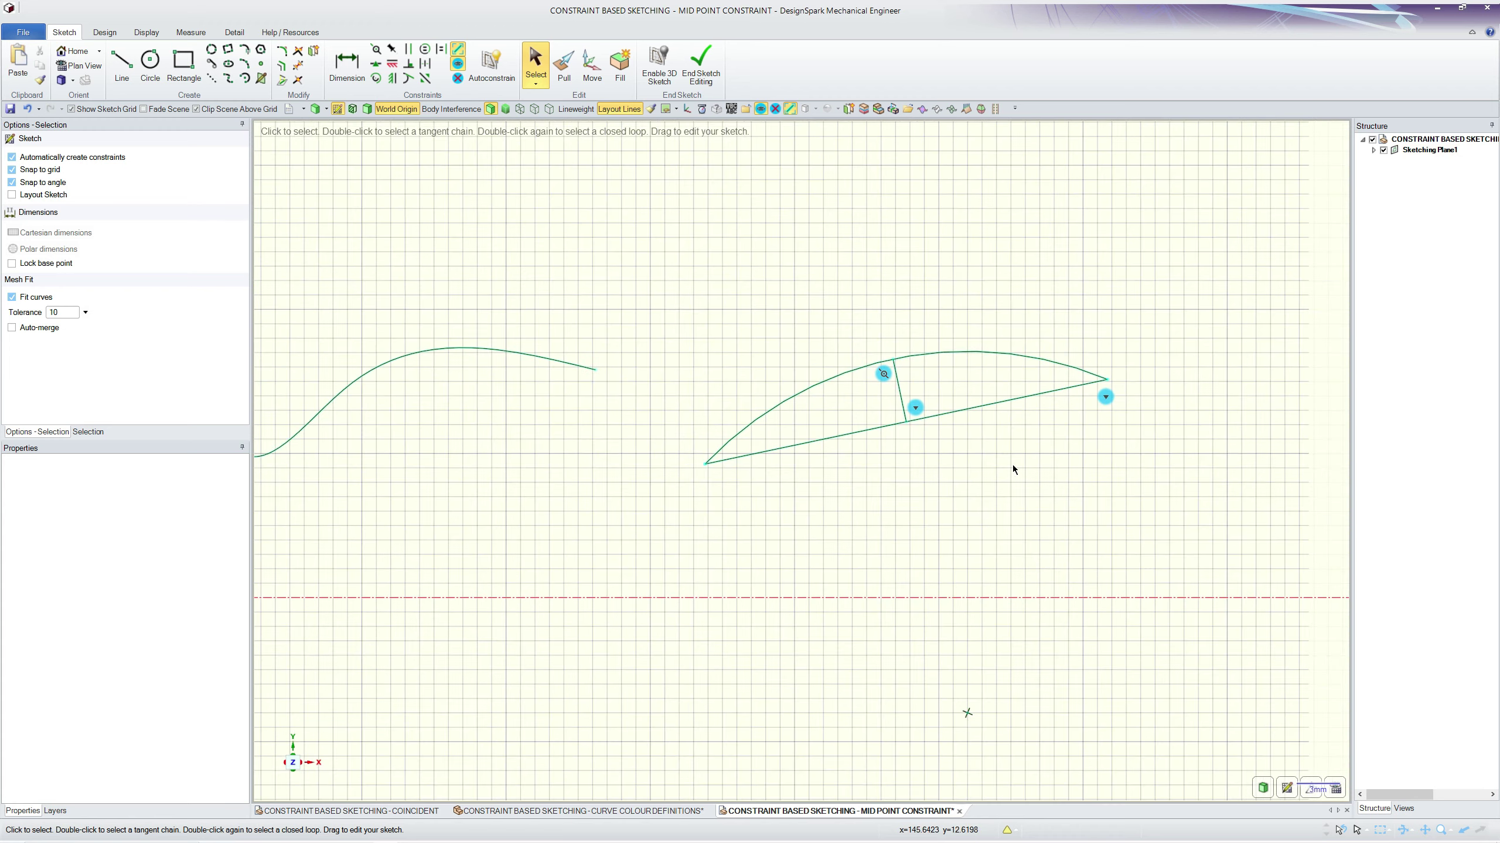